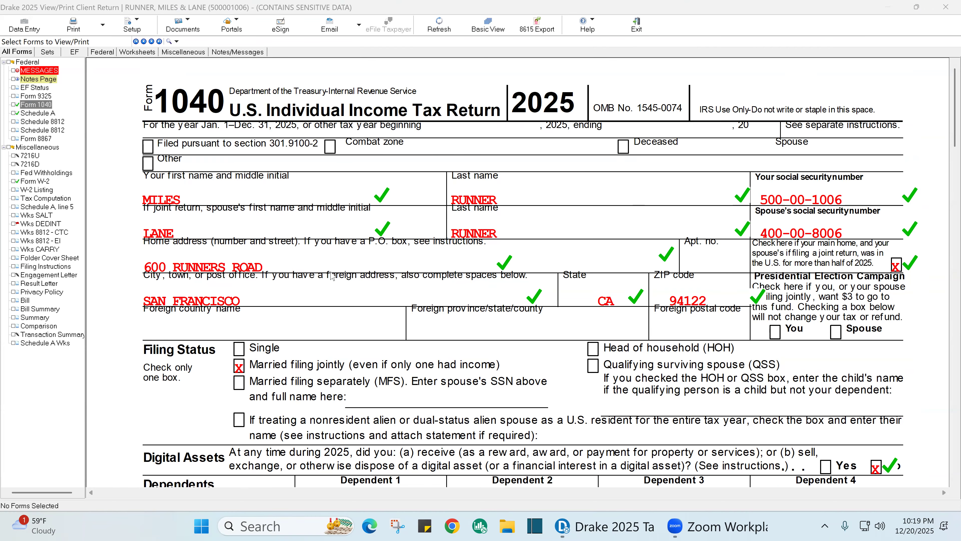
- Review page 1 of Form 1040 from the taxpayer details through adjusted gross income, including the linked Schedule A
click(395, 263)
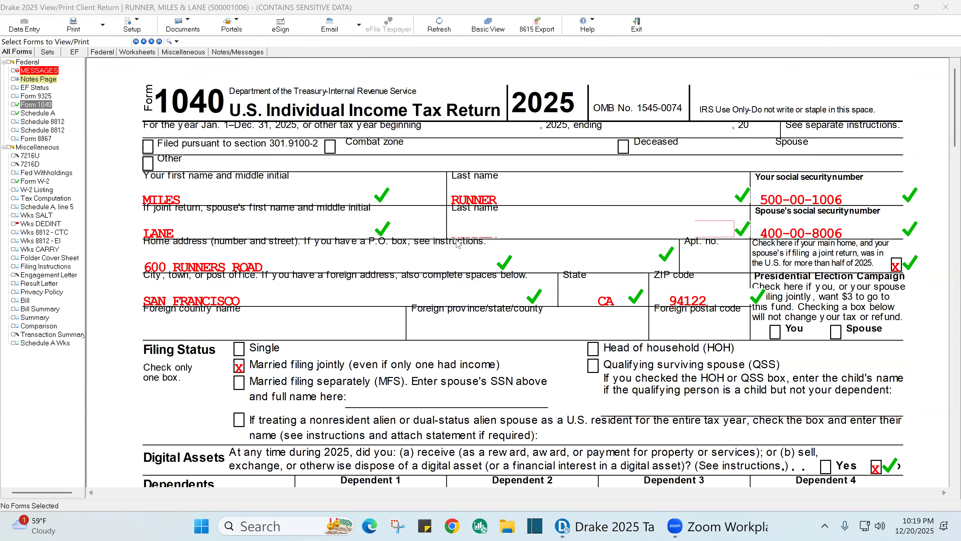
scroll(461, 263, down, 3)
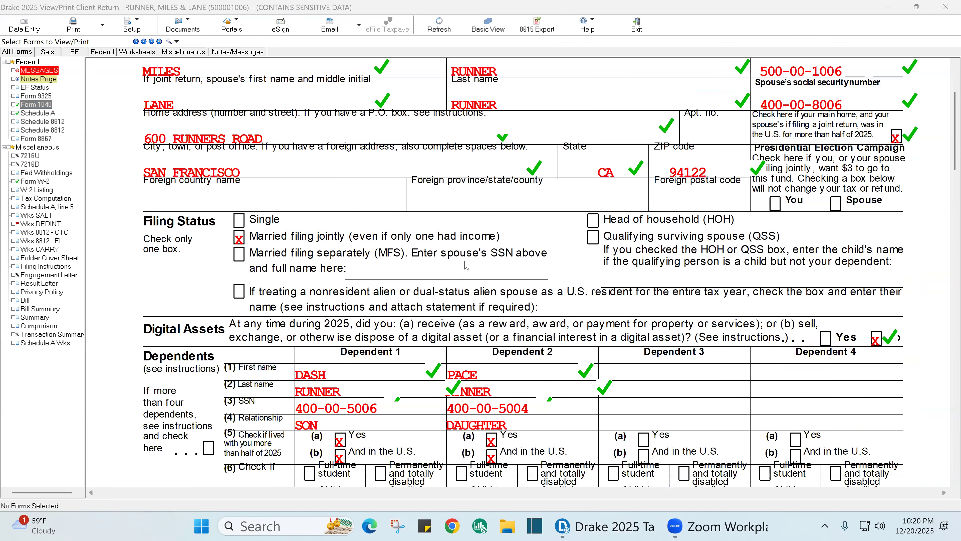
scroll(466, 265, down, 5)
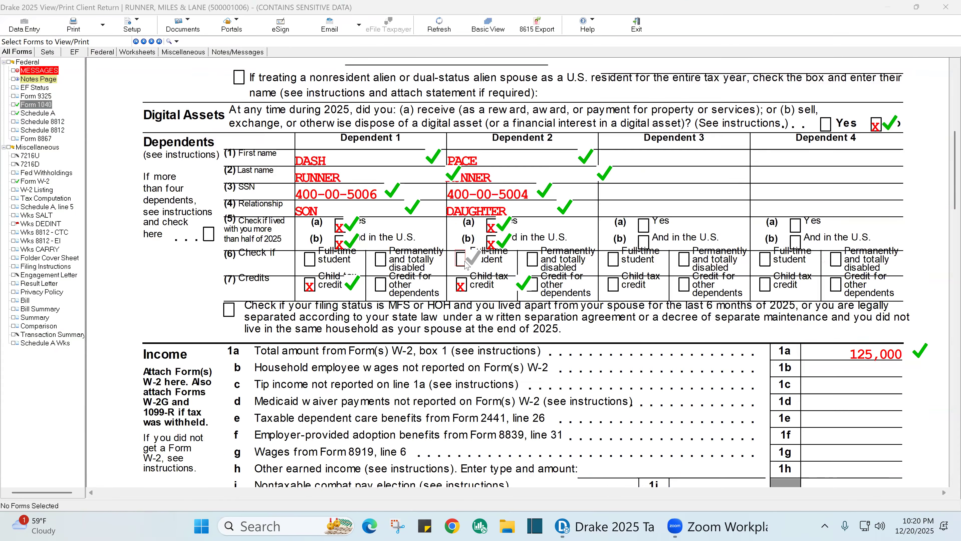
scroll(468, 267, down, 9)
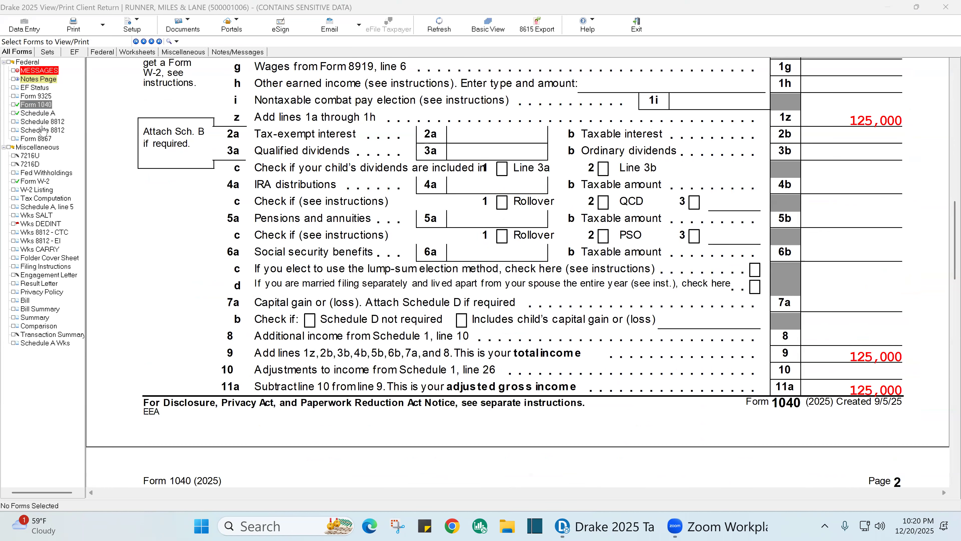
click(46, 115)
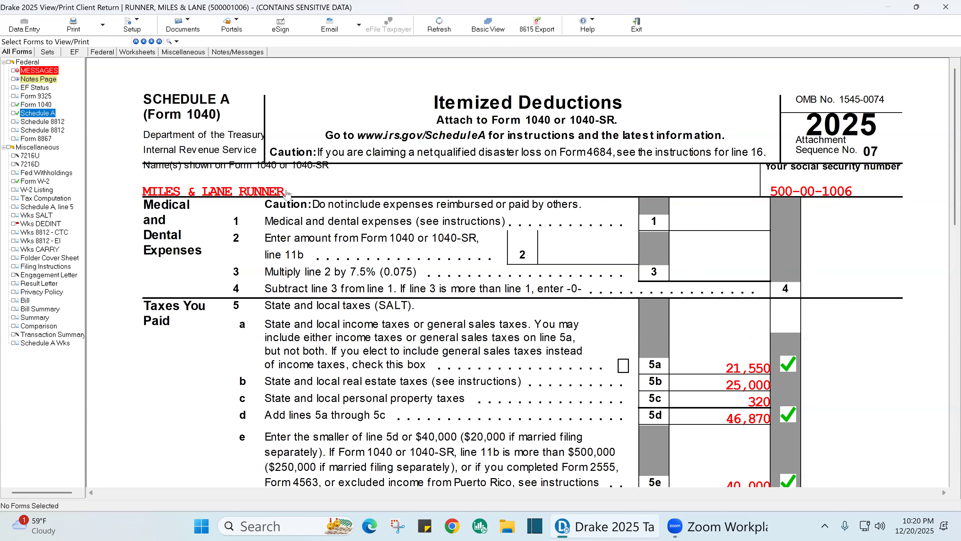
- Review Form 1040 again, continuing through deductions, tax and credits down to the refund and direct deposit section
click(38, 105)
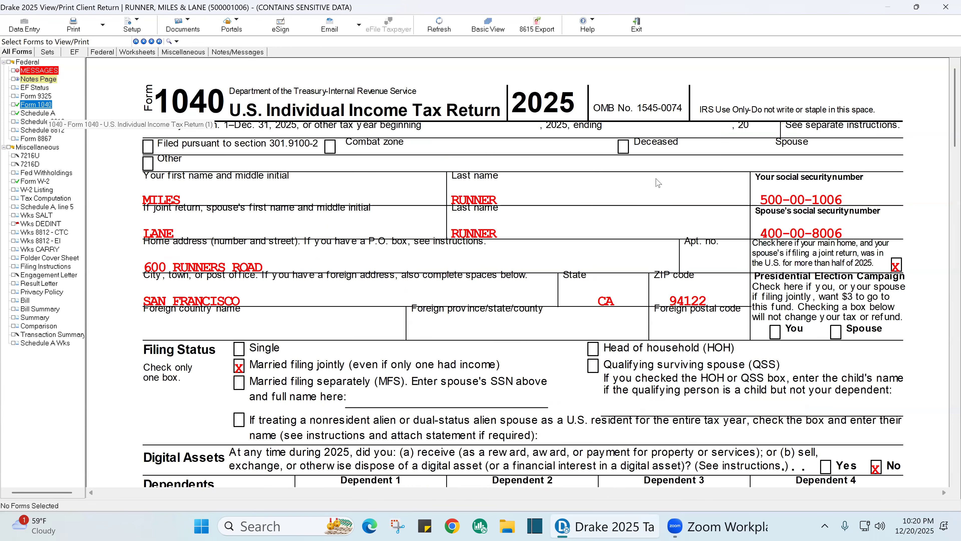
scroll(657, 182, down, 10)
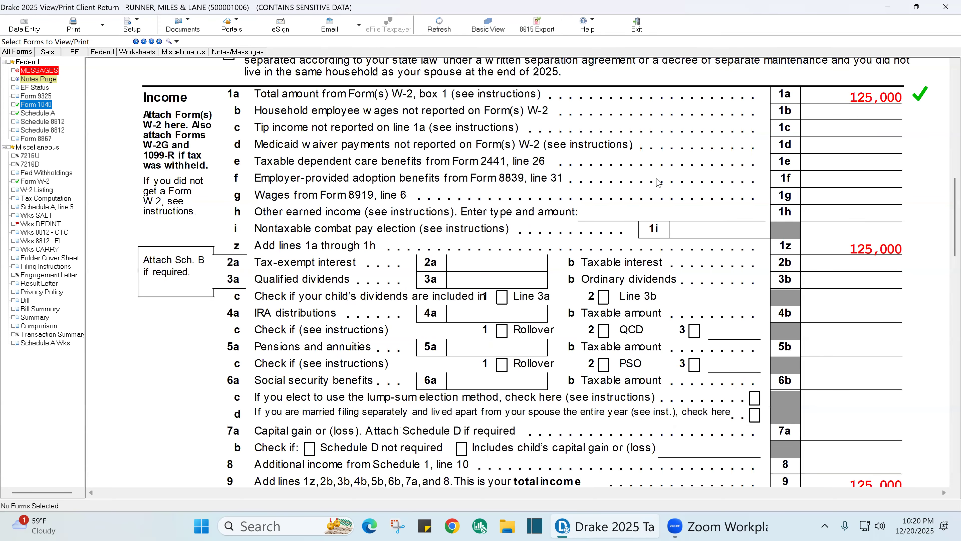
scroll(657, 182, down, 10)
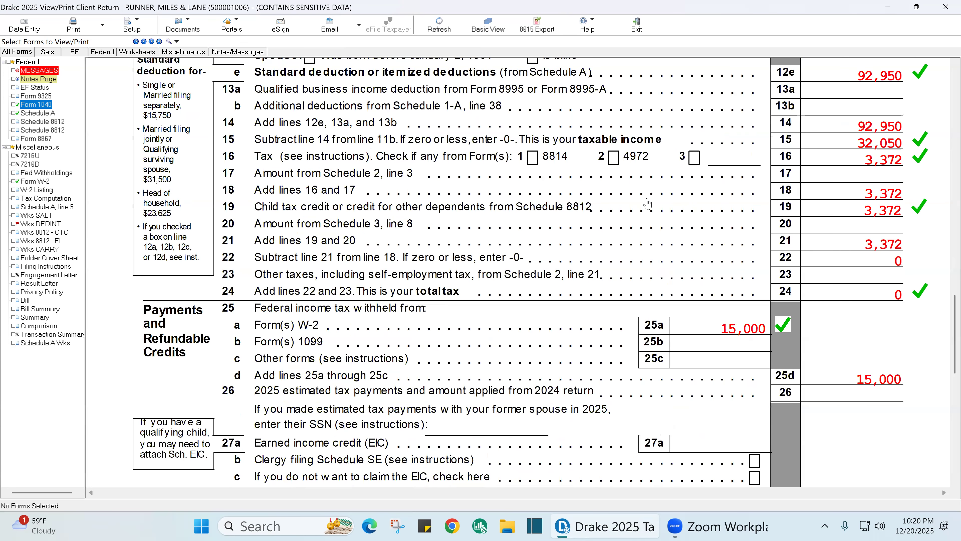
scroll(647, 205, down, 10)
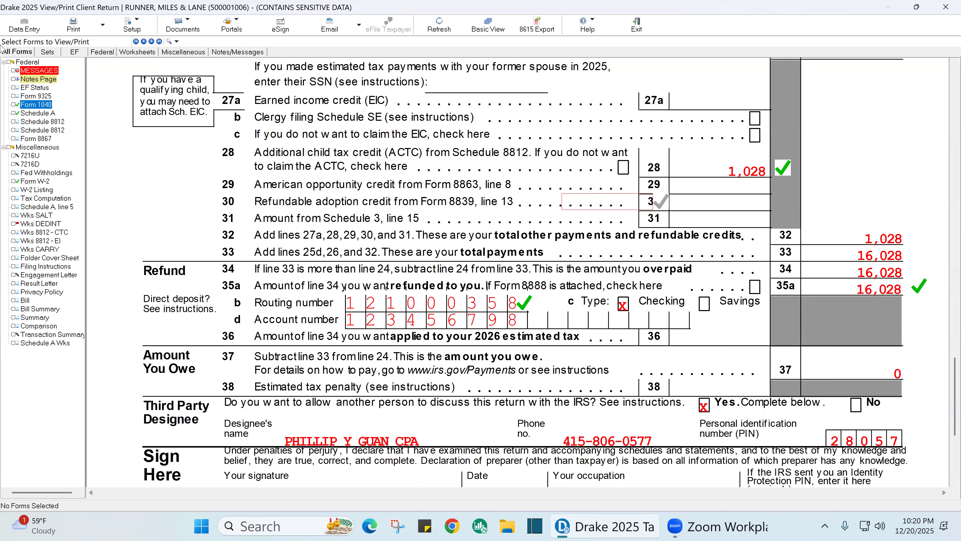
- Return to data entry and look through the screen categories from Income to States, ending at General
click(25, 27)
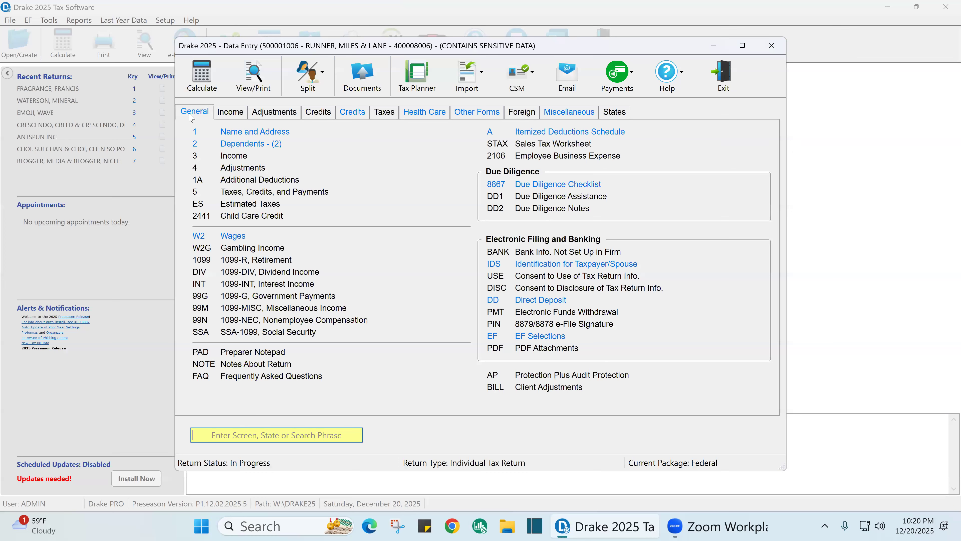
click(233, 113)
click(275, 113)
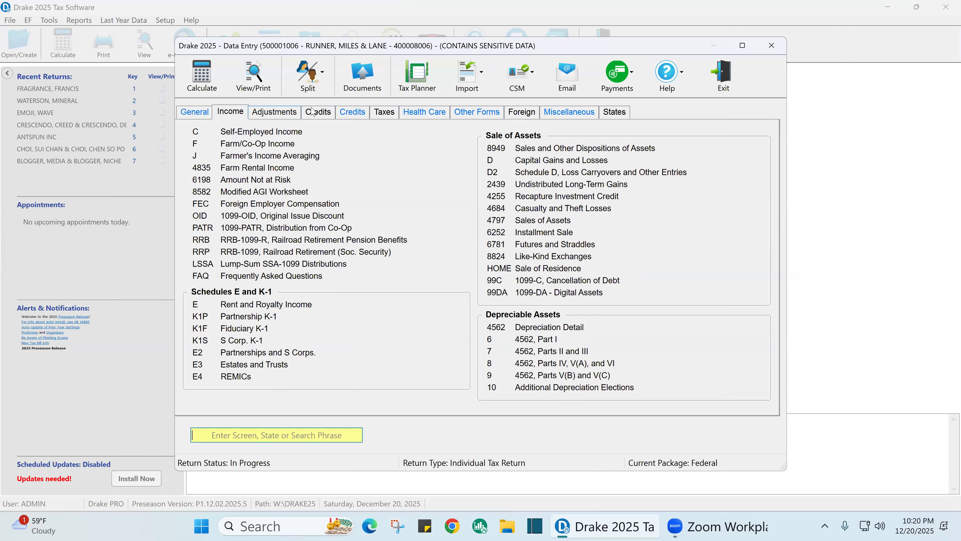
click(317, 113)
click(344, 113)
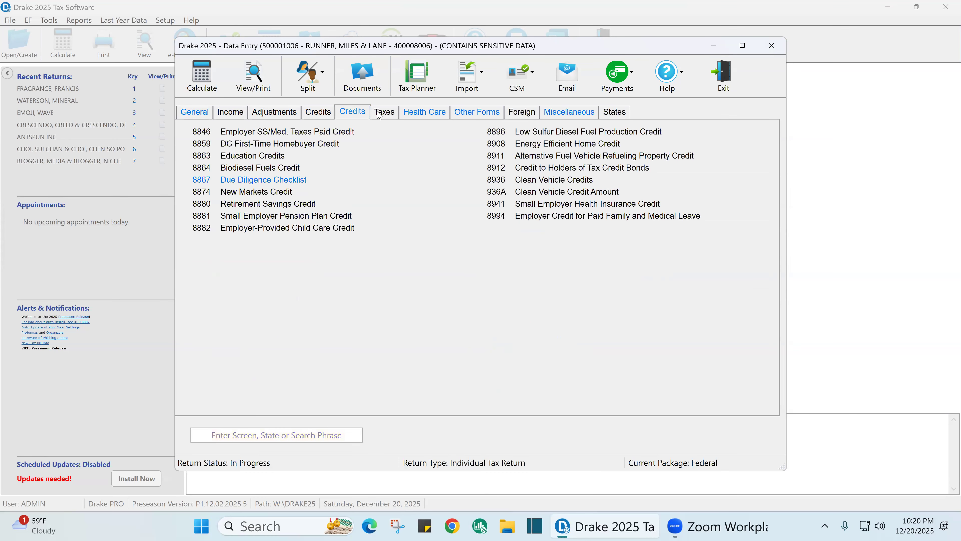
click(396, 112)
click(424, 113)
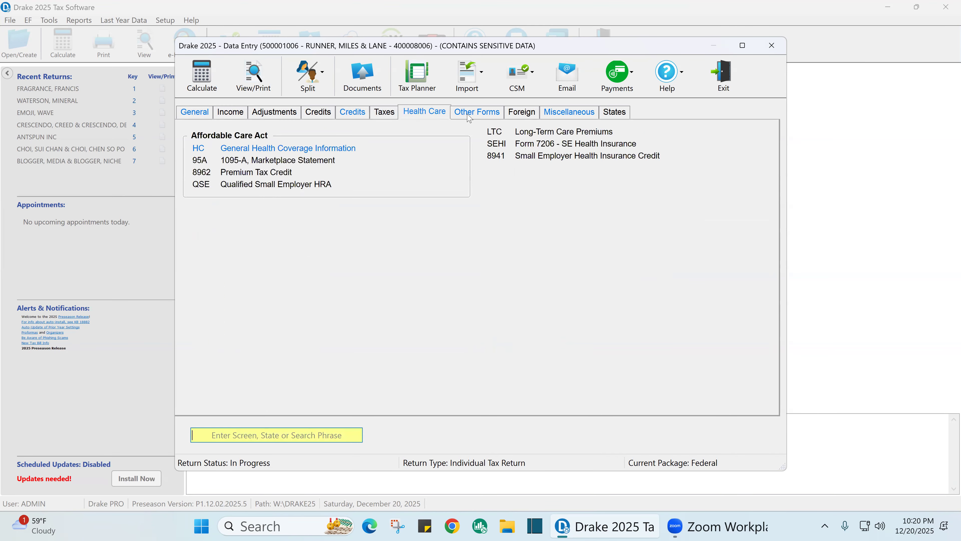
click(481, 114)
click(522, 113)
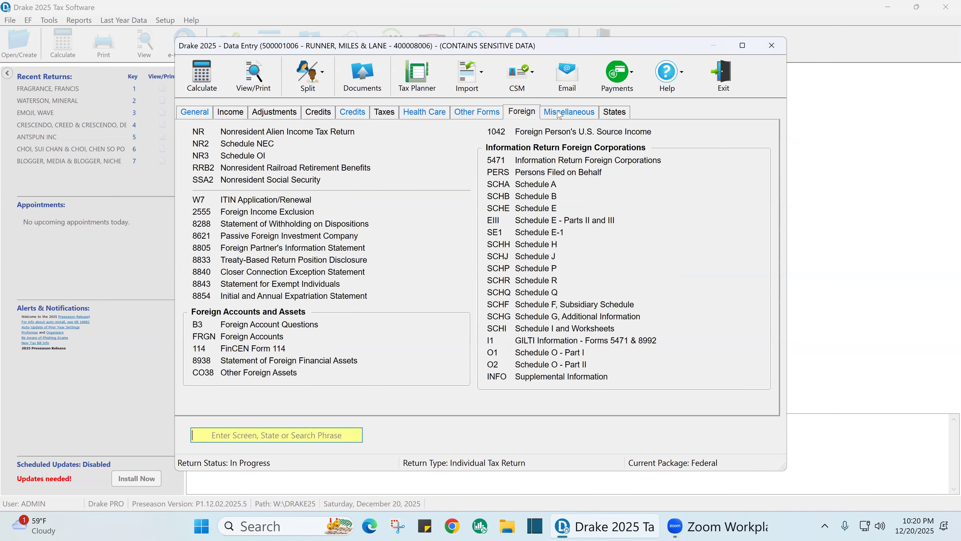
click(562, 113)
click(615, 112)
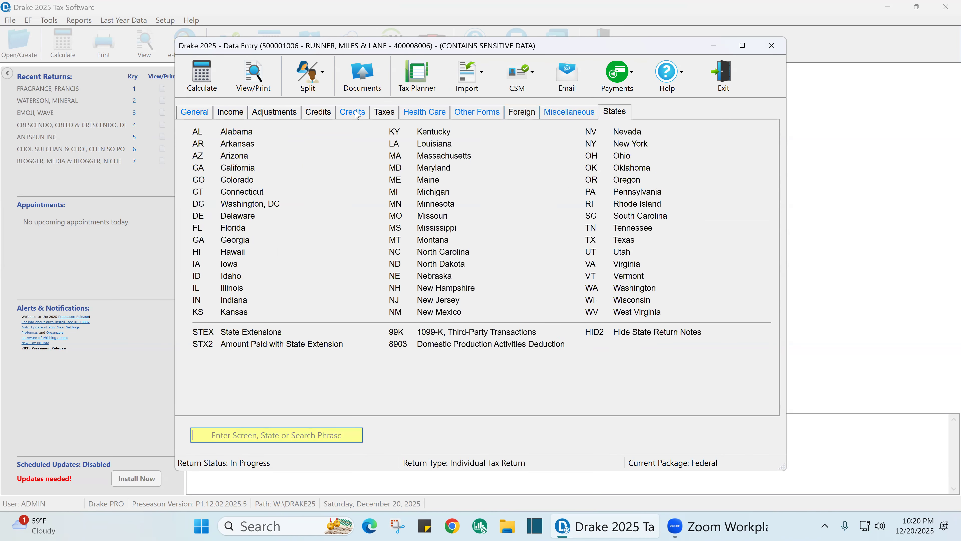
click(194, 112)
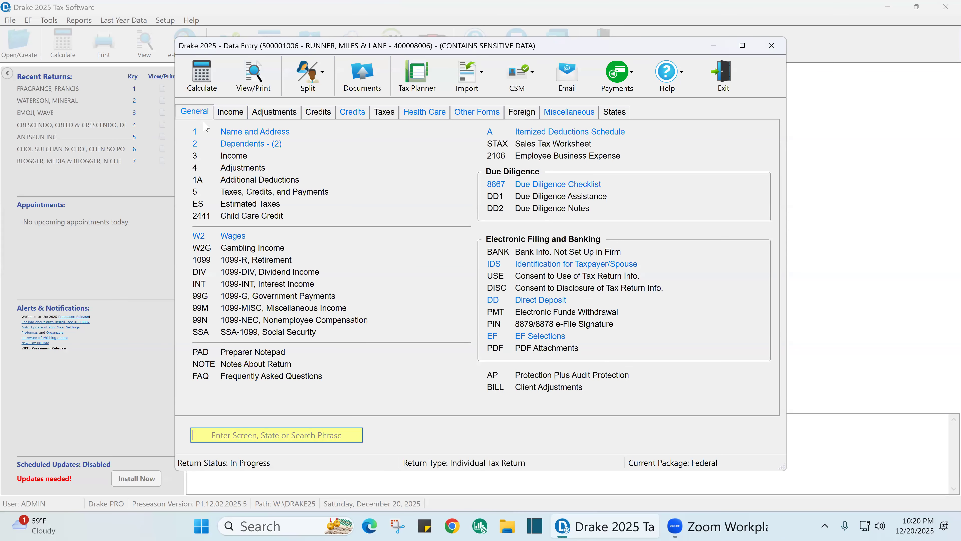
- Compare the General and Income screens, then examine the Credits, Health Care, Other Forms and Miscellaneous categories, ending back at General
click(238, 113)
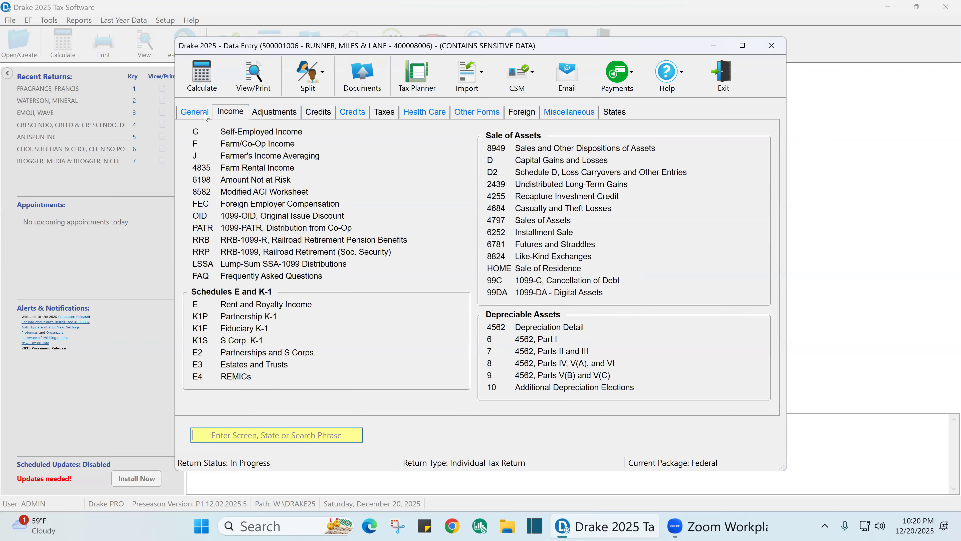
click(203, 114)
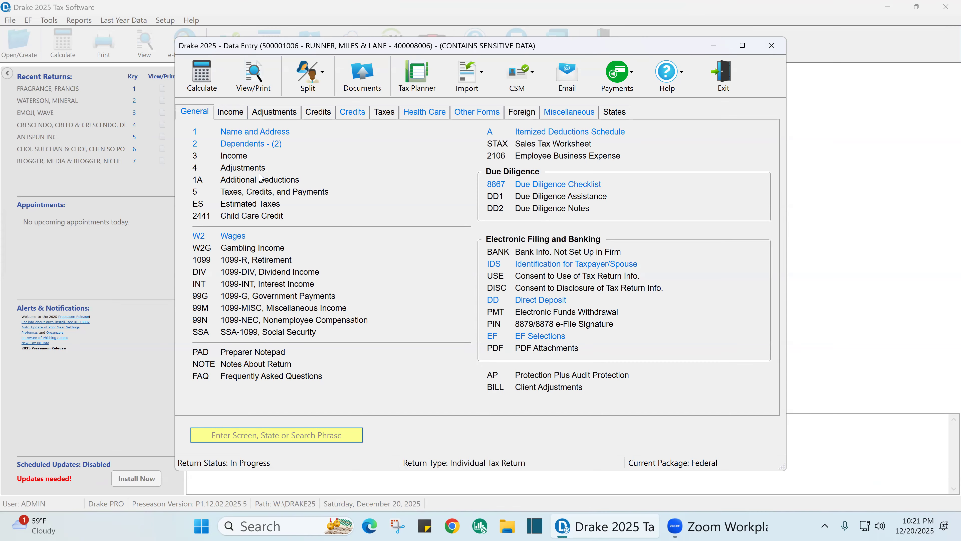
click(231, 113)
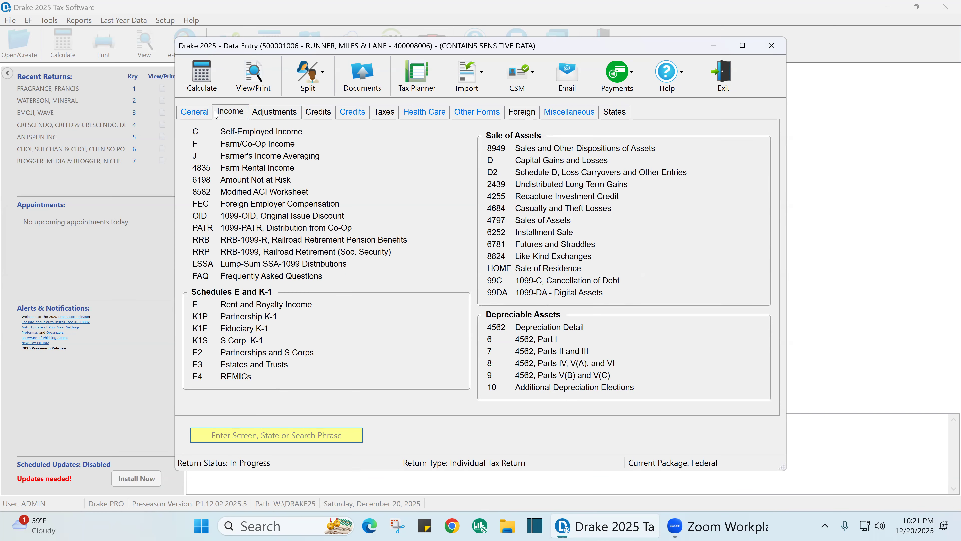
click(188, 115)
click(364, 113)
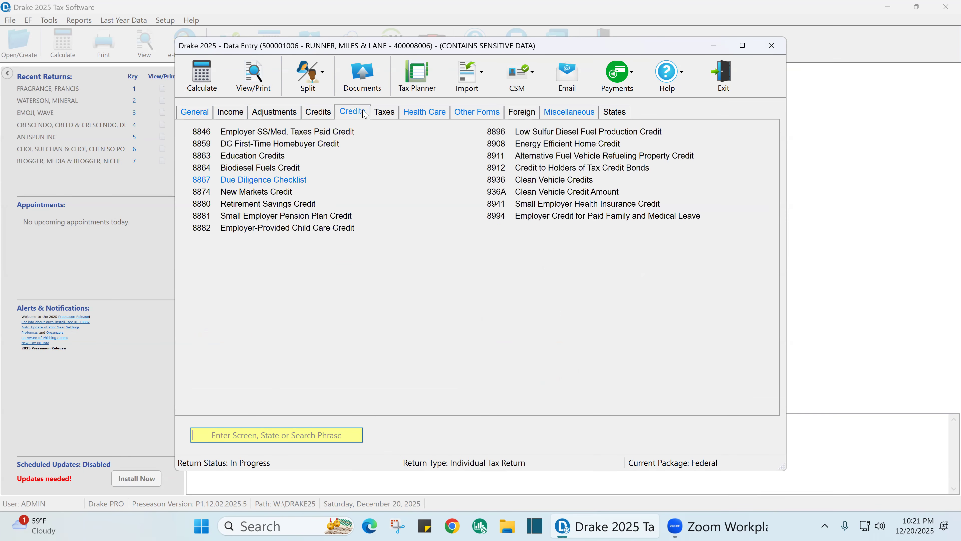
click(416, 114)
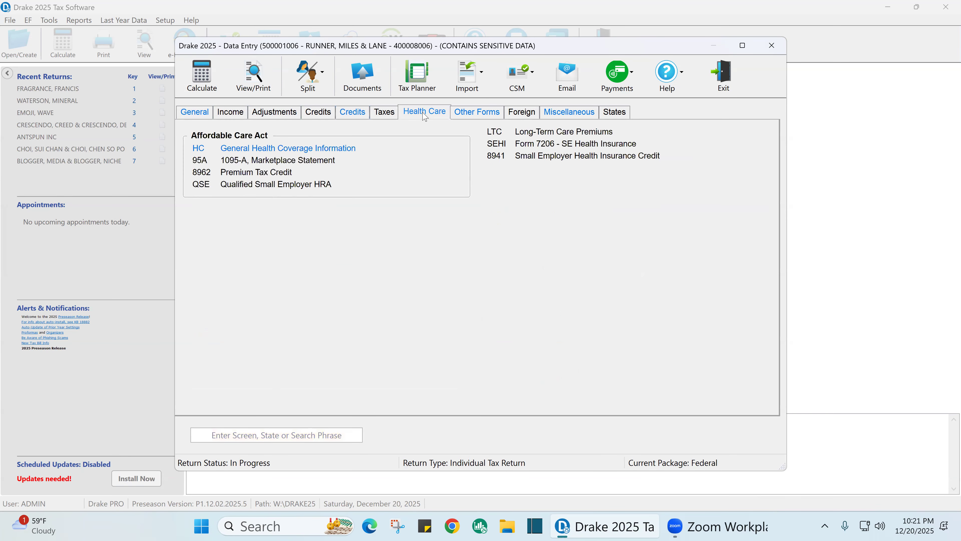
click(471, 113)
click(559, 114)
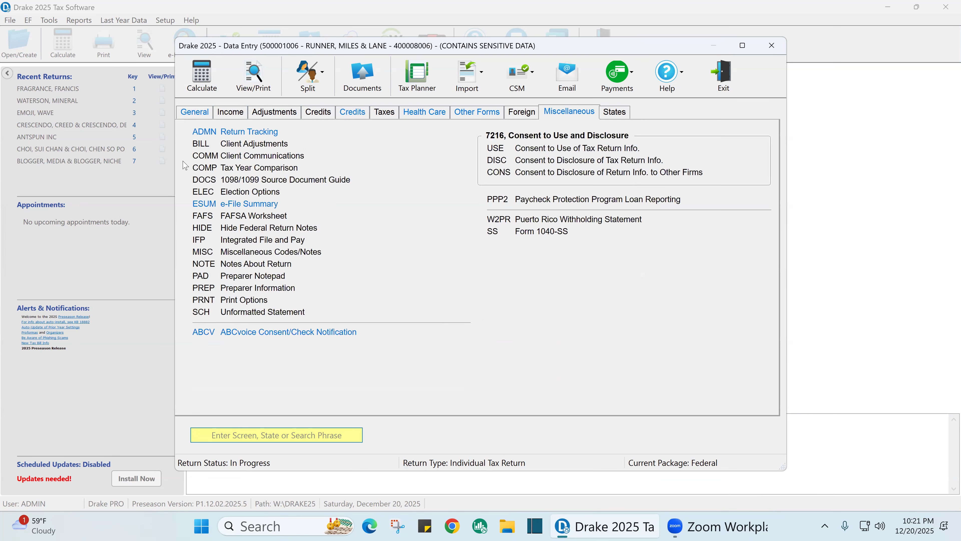
click(203, 113)
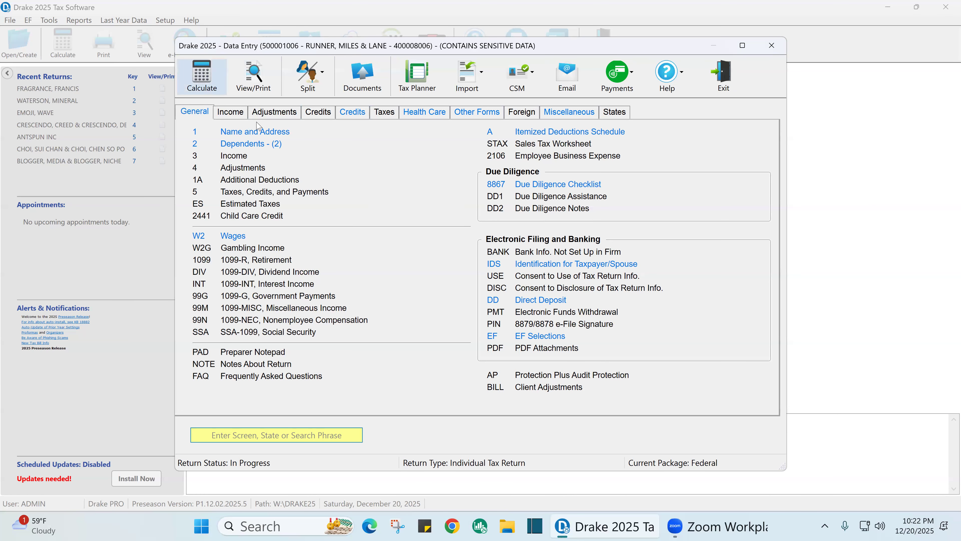
- Open the Name and Address screen and review the taxpayer's SSN, name, date of birth, occupation and phone fields
click(272, 136)
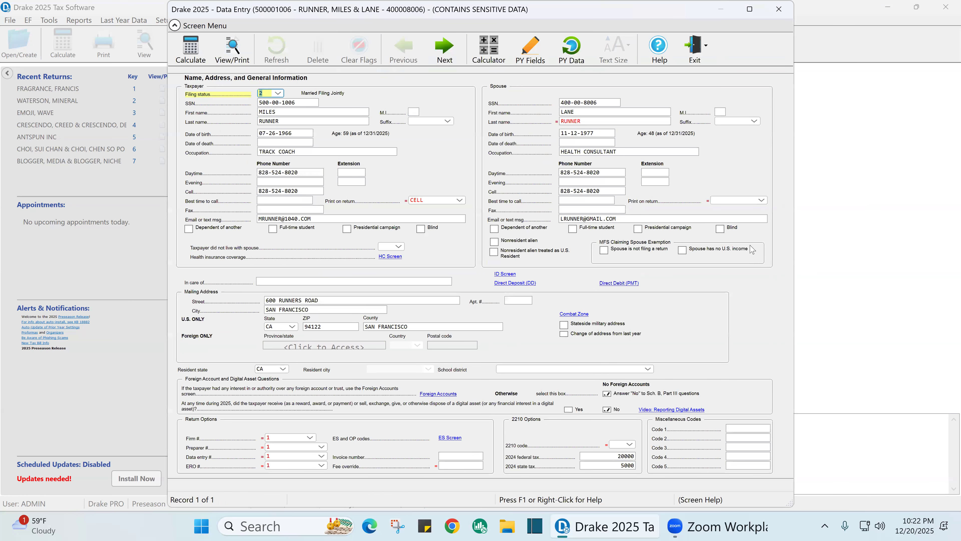
click(280, 102)
click(281, 111)
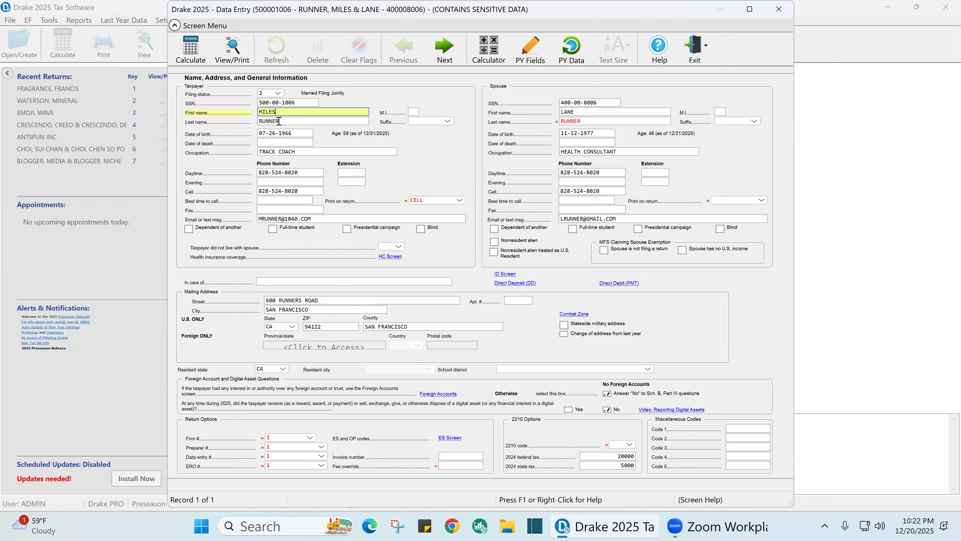
click(280, 121)
click(282, 134)
click(285, 152)
click(284, 173)
click(291, 191)
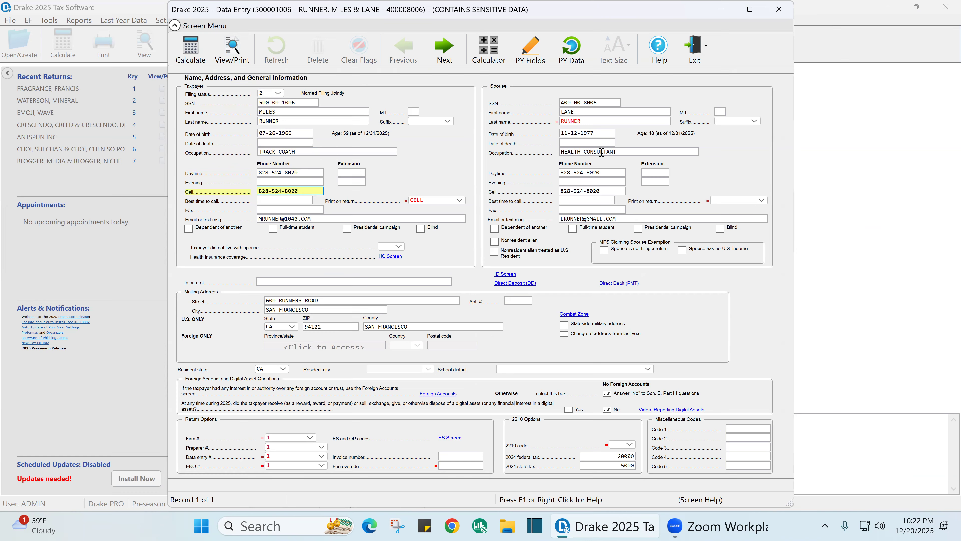
- Replace the spouse's occupation with HOME MAKER
drag(619, 152, 523, 165)
key(BackSpace)
text(HOM)
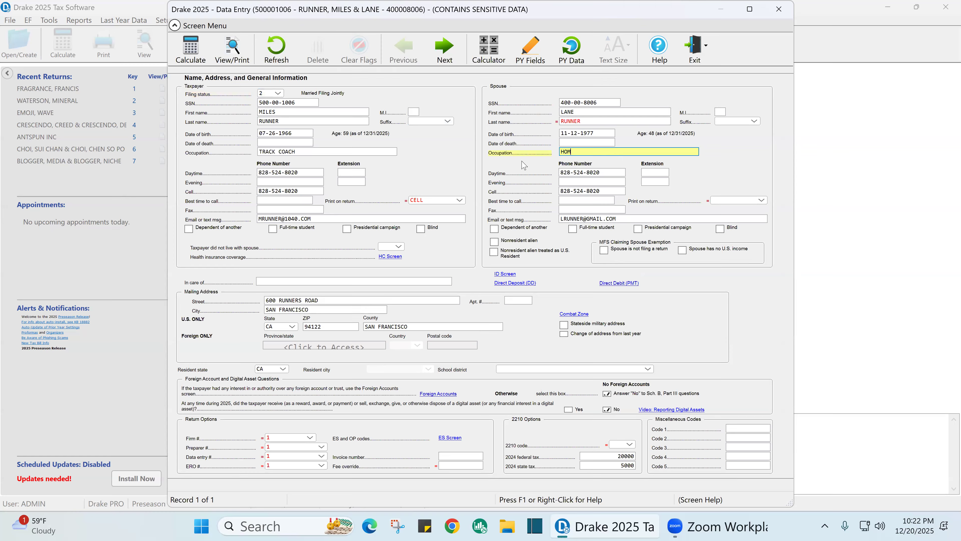
text(E MAKER)
key(Tab)
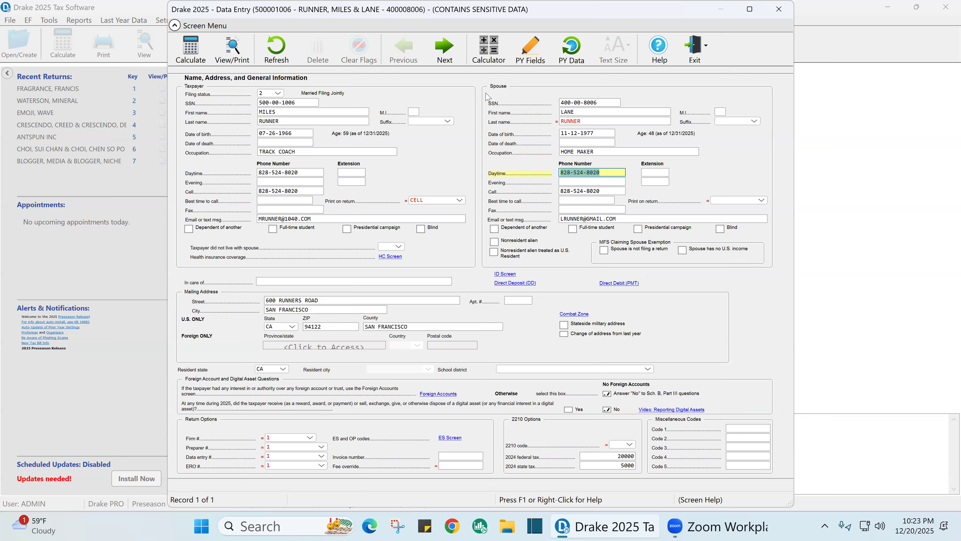
- Calculate and view the return, dismiss the error report, and open Form 1040 to check-mark its header
click(268, 102)
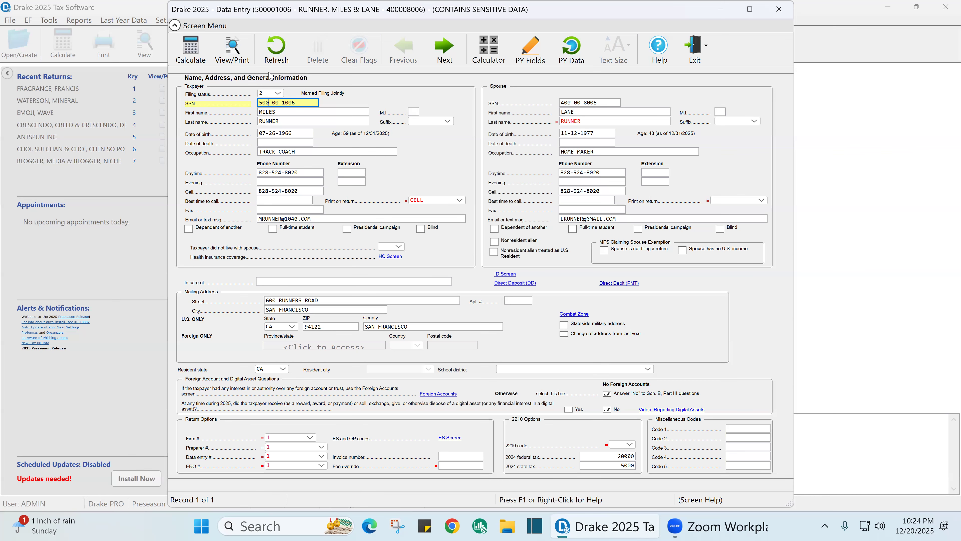
click(233, 49)
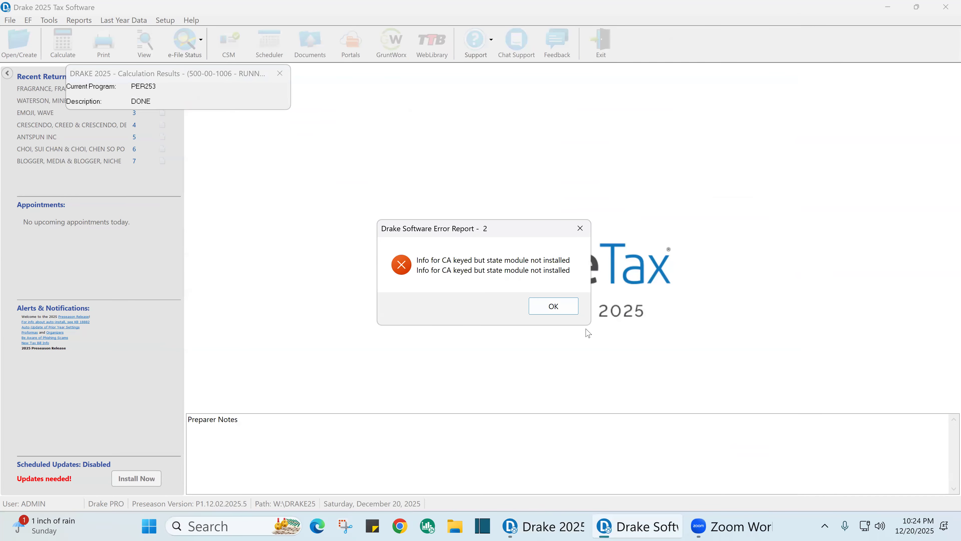
click(566, 309)
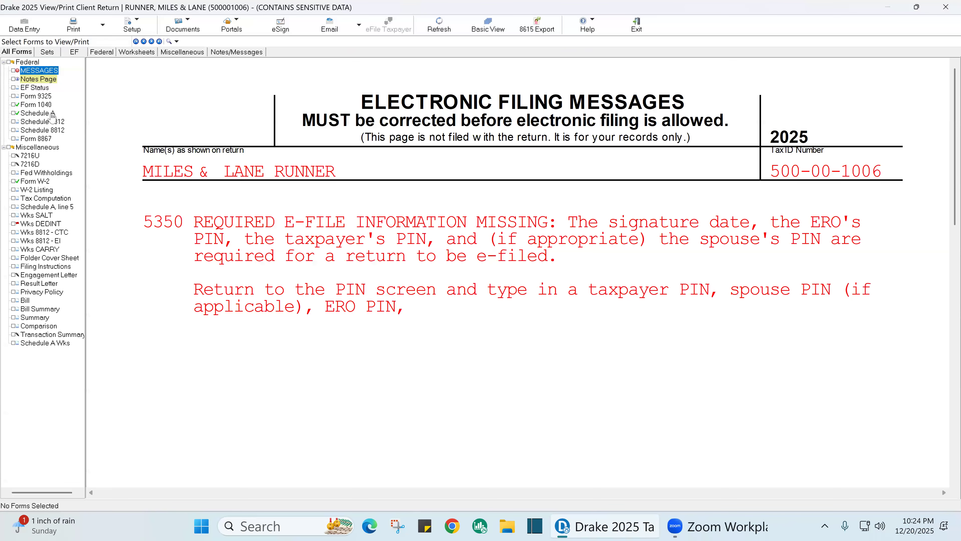
click(50, 109)
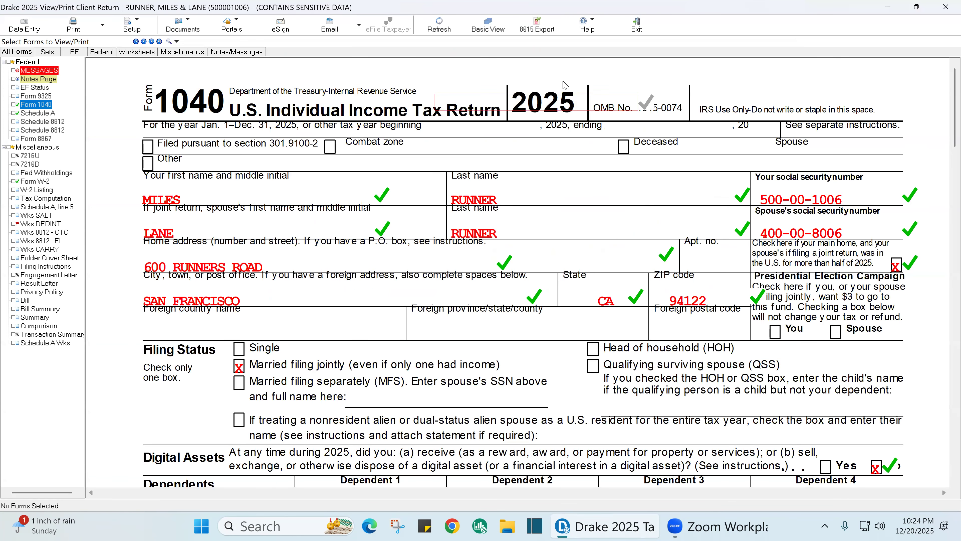
click(575, 108)
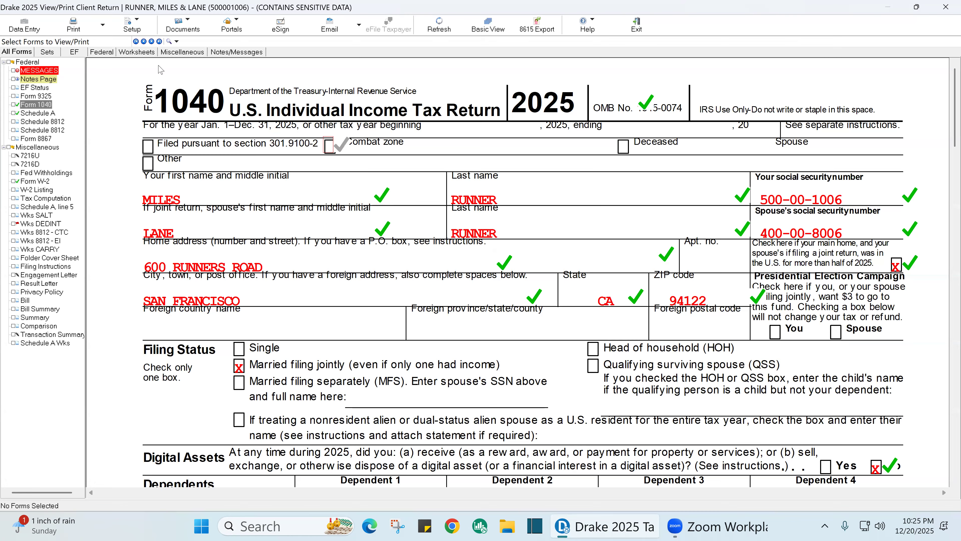
- Return to the Name and Address data entry screen, check the mailing street, and set the resident state to TX
click(22, 26)
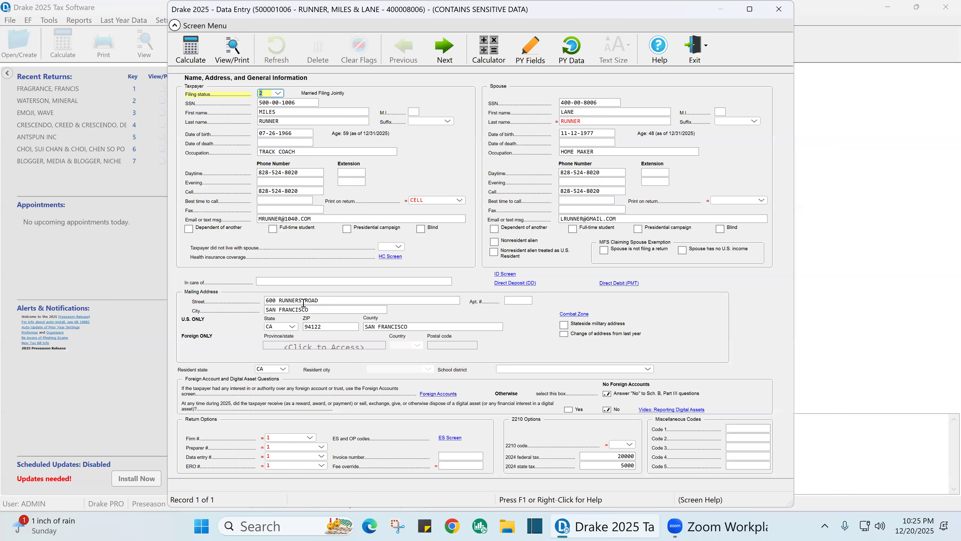
drag(328, 302, 258, 308)
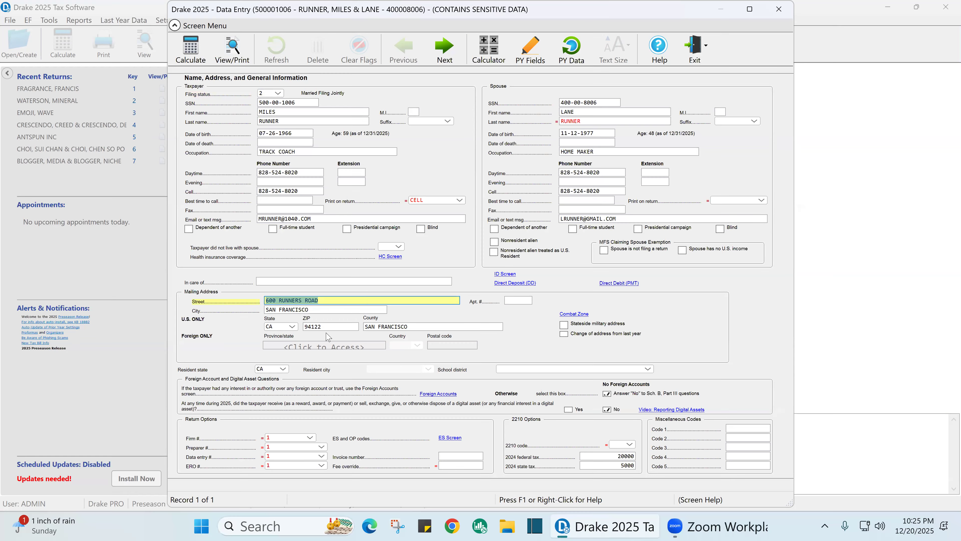
click(283, 369)
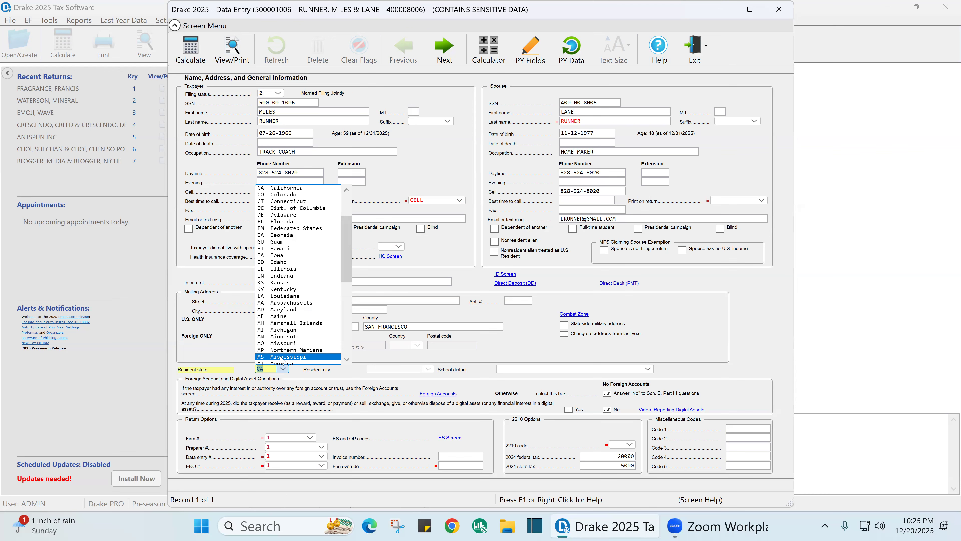
text(TX)
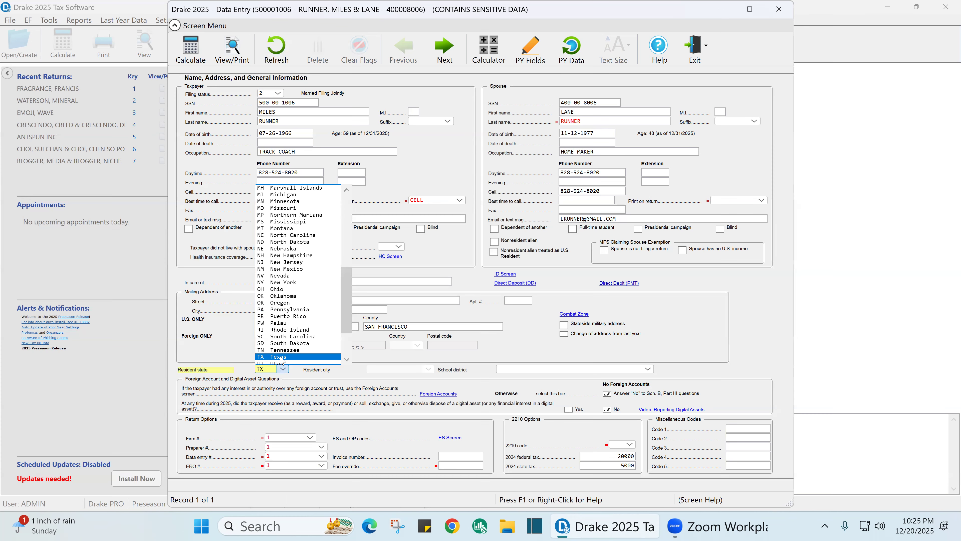
click(280, 357)
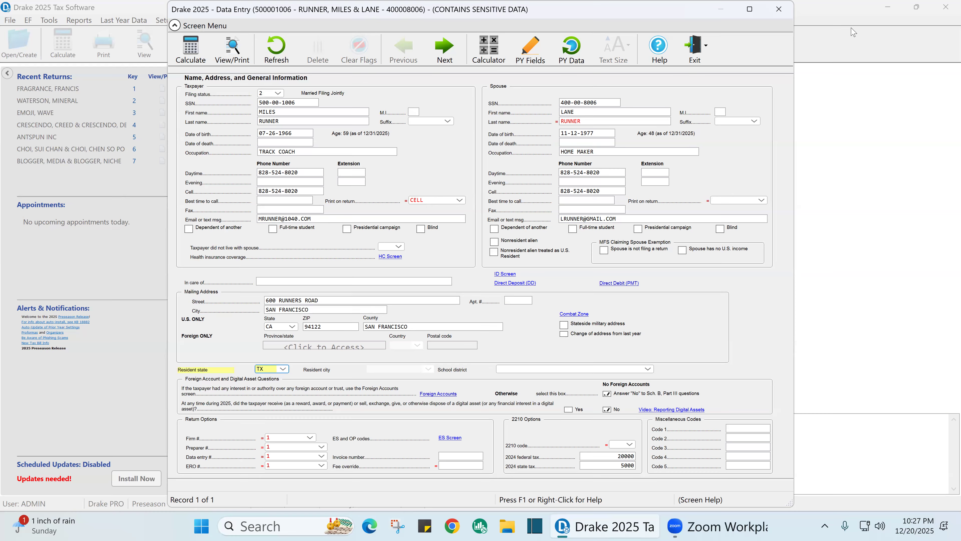
- Select Yes for minimum essential coverage on the linked General Health Care Coverage Information screen and close that screen
click(390, 257)
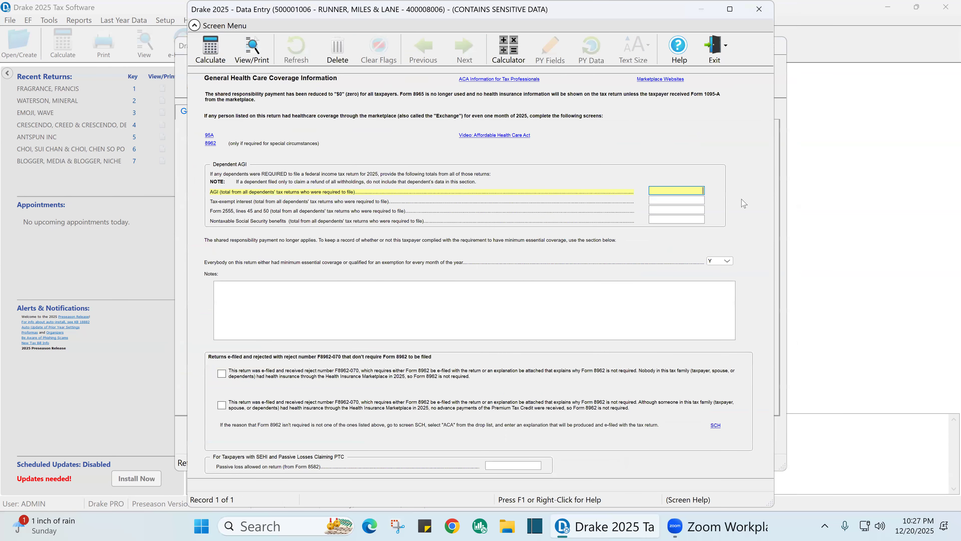
click(728, 261)
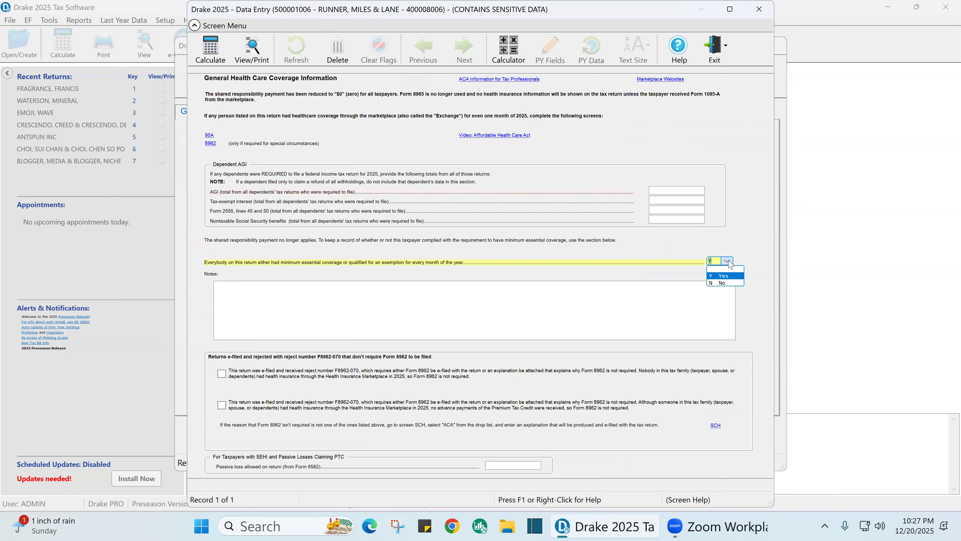
click(725, 277)
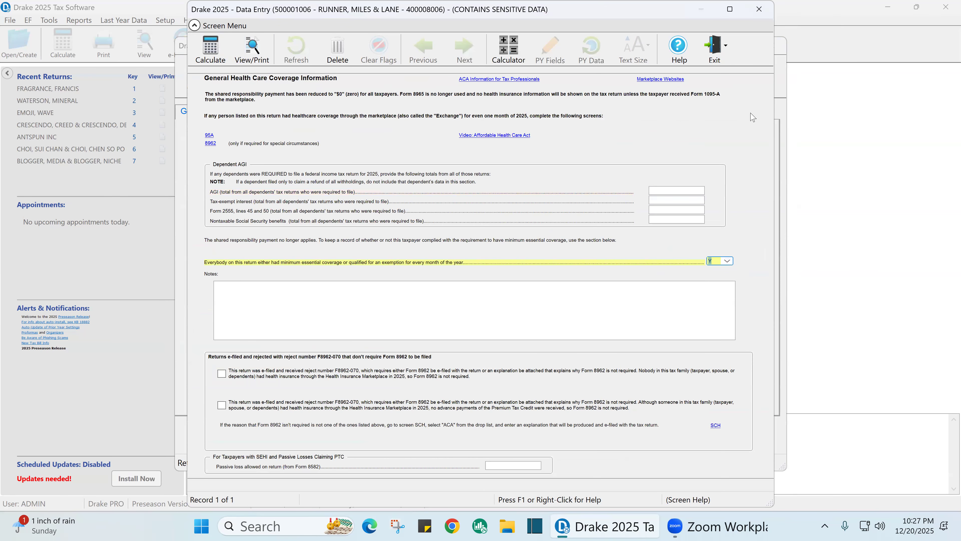
click(758, 13)
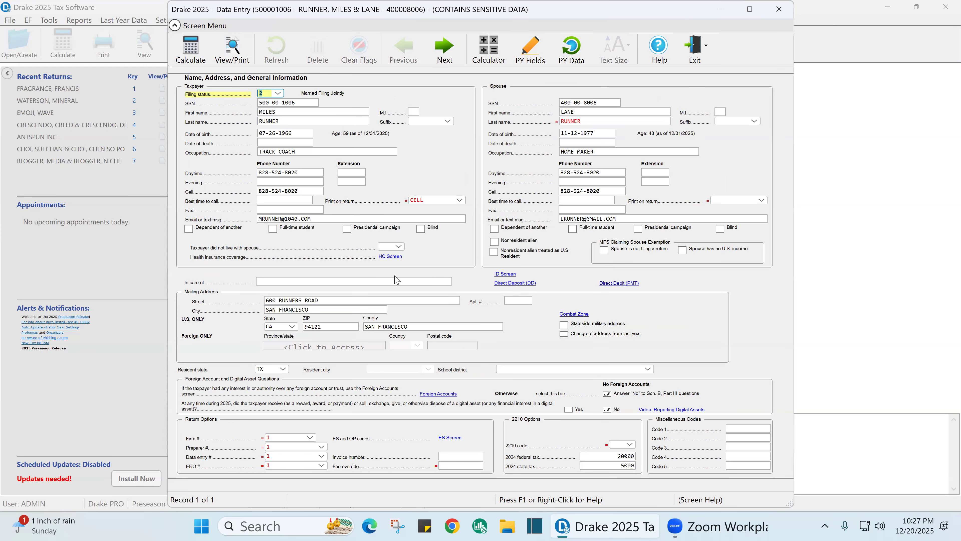
- Leave Name and Address and review the 1095-A Marketplace Statement screen in the Health Care category
click(787, 13)
click(434, 114)
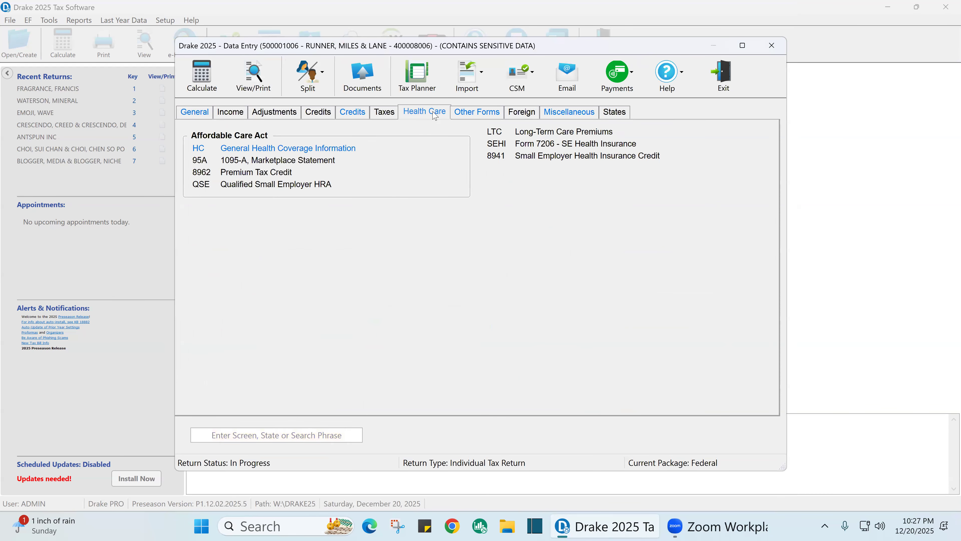
click(279, 160)
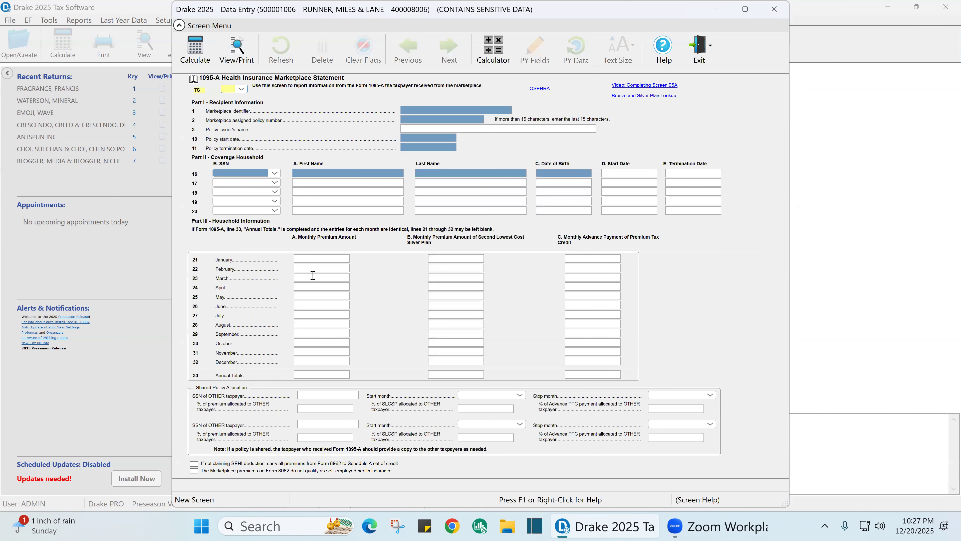
click(776, 12)
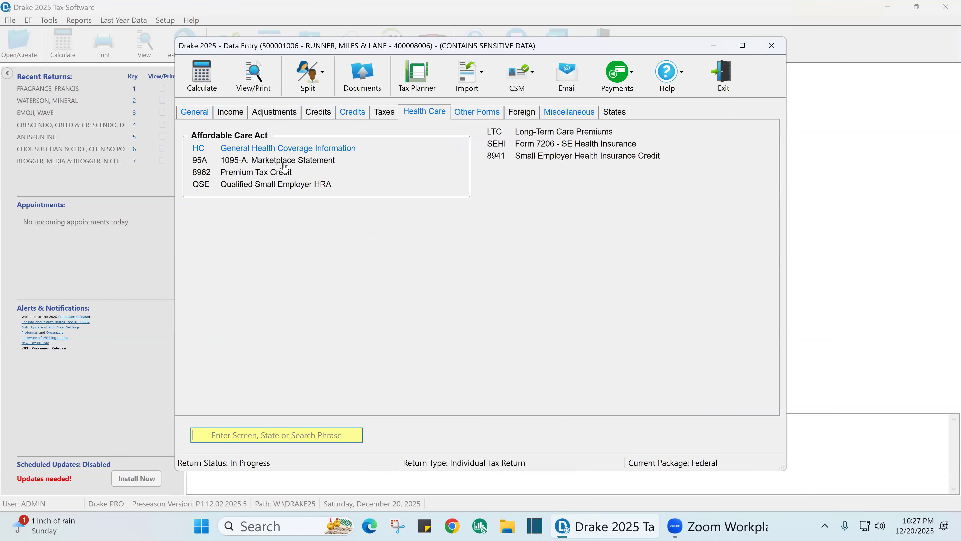
- Fill in the family's last name for both the son and the daughter in the Dependents list and close it
click(201, 114)
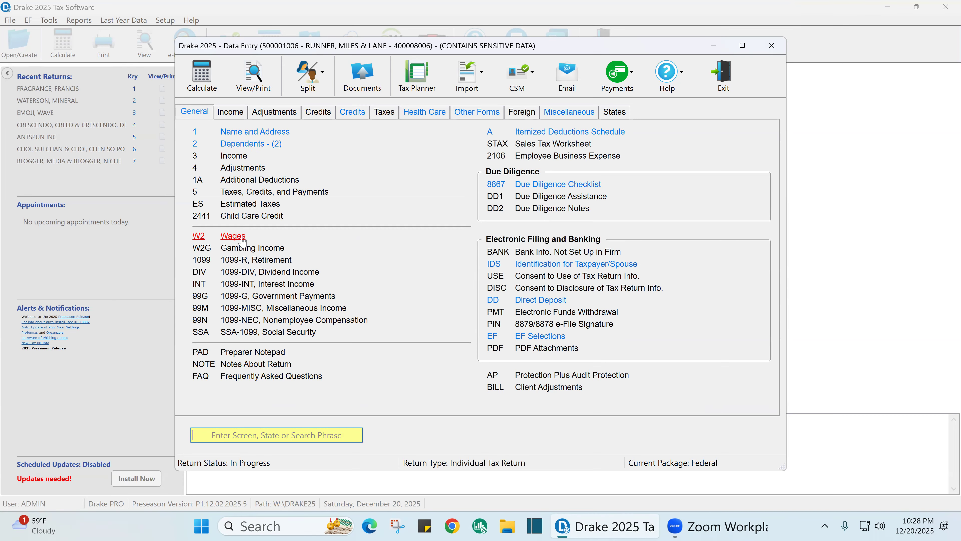
click(265, 144)
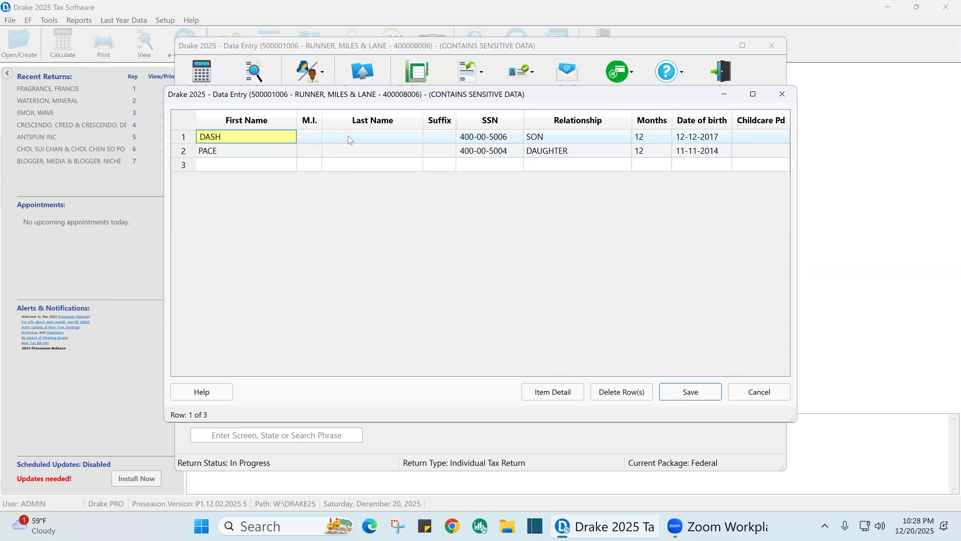
click(358, 137)
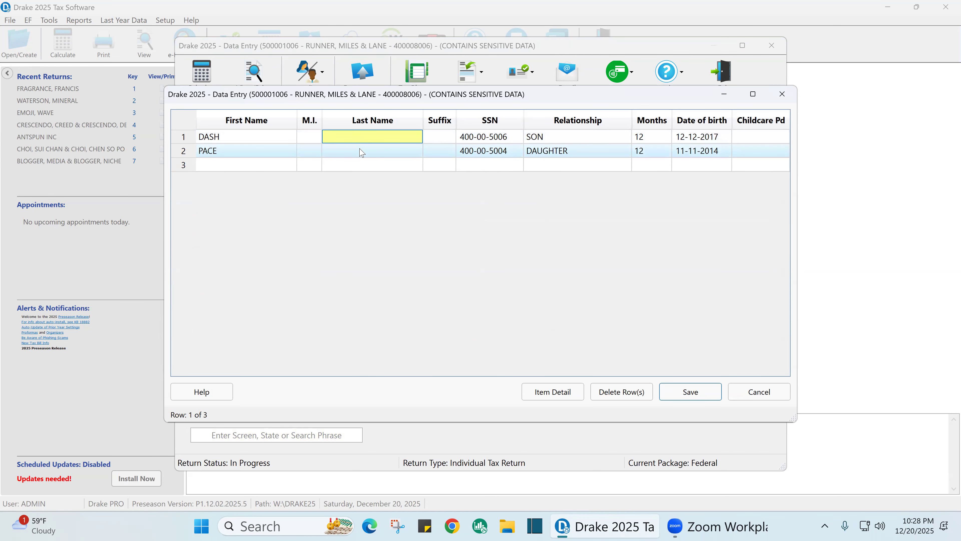
text(RUNNER)
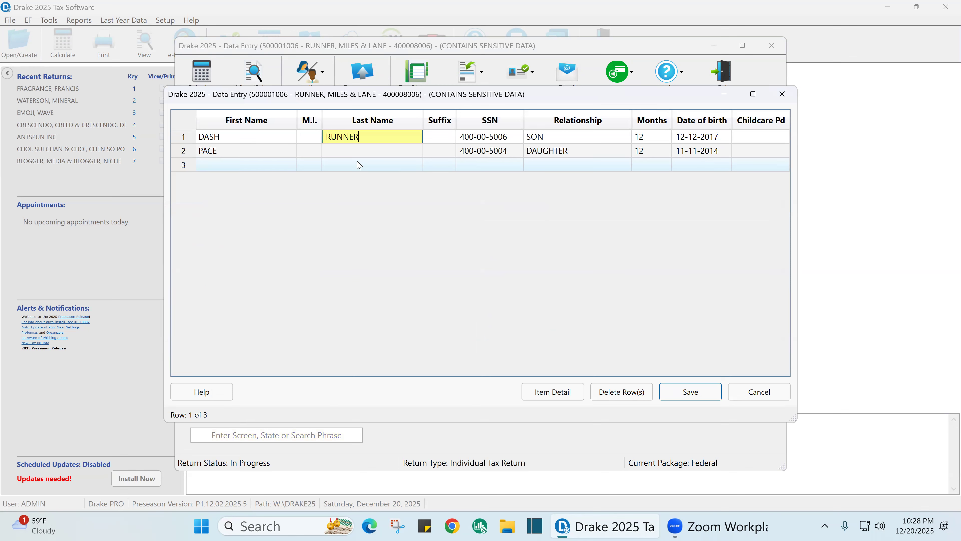
click(351, 156)
text(RUNNER)
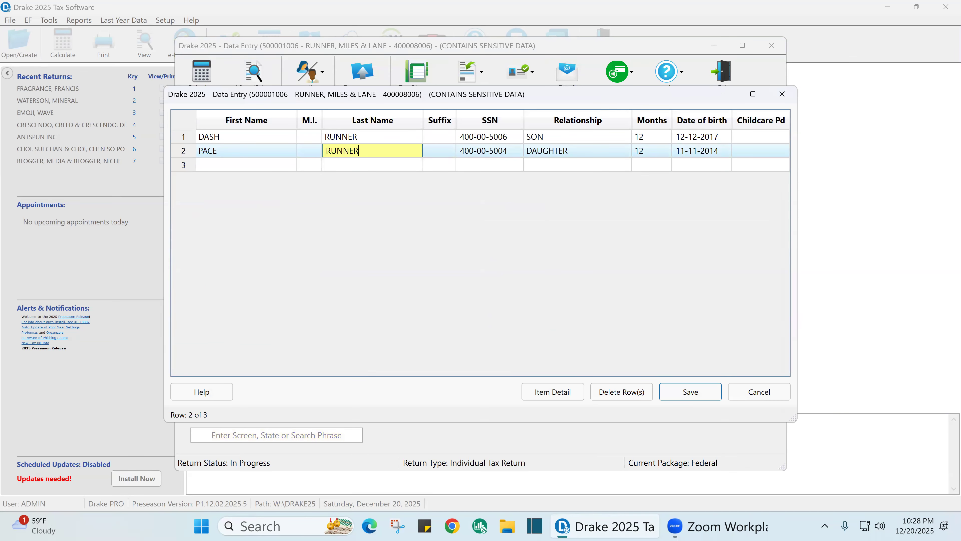
key(Tab)
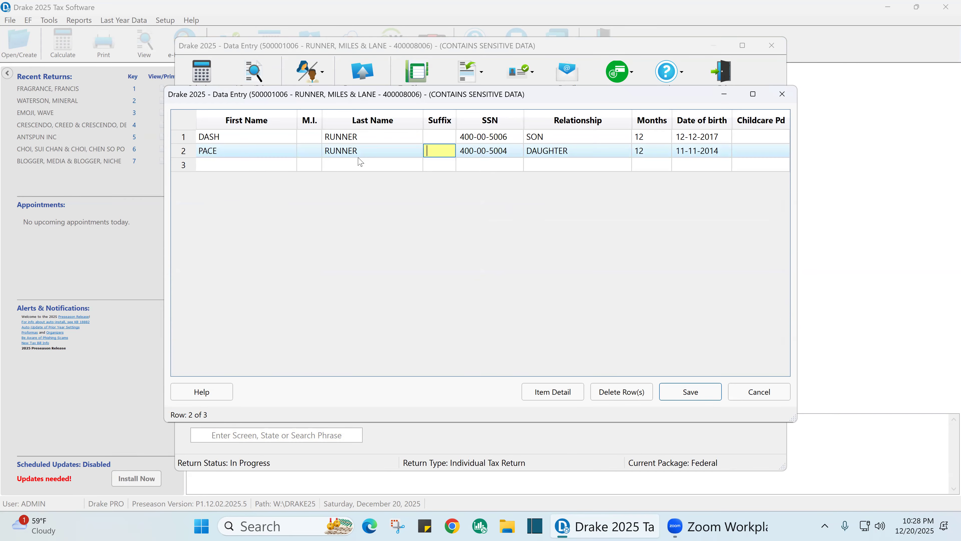
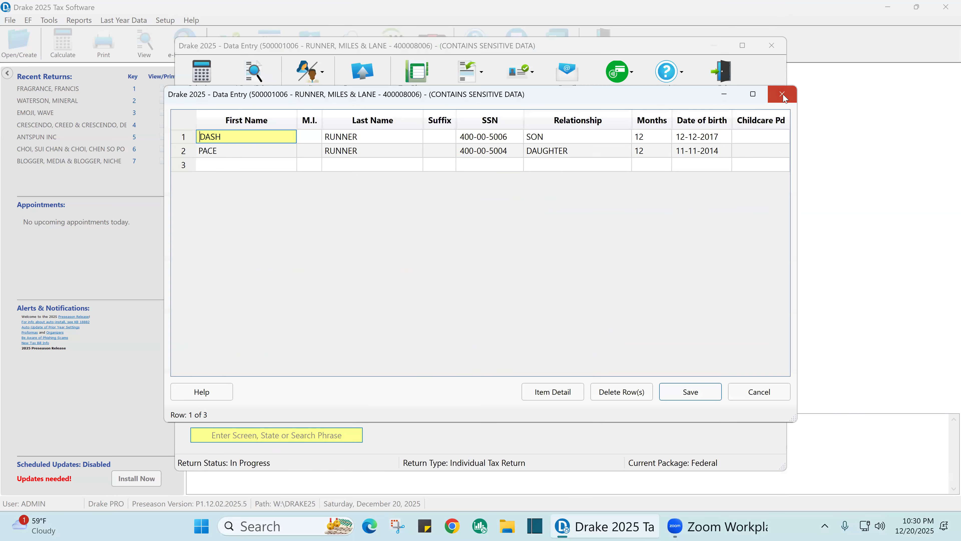
click(782, 95)
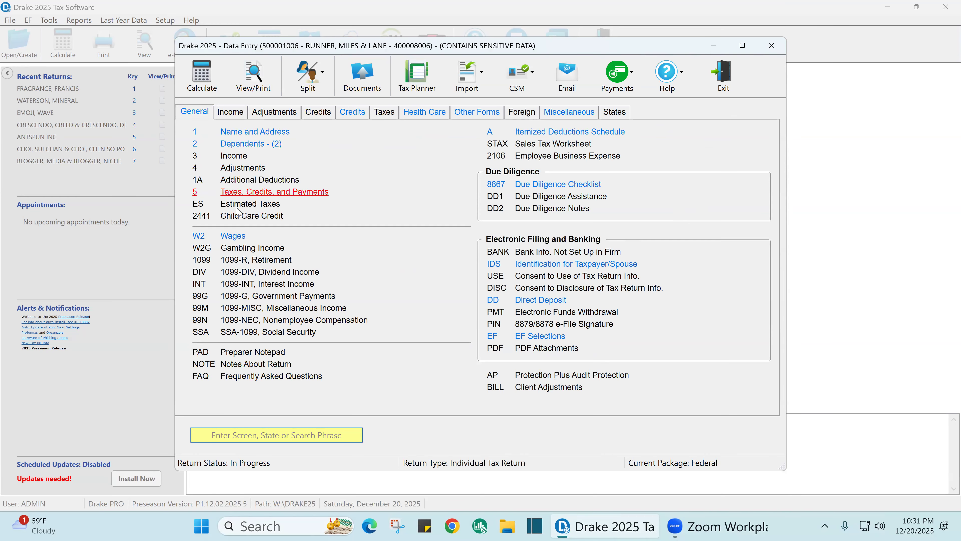
- Open the taxpayer's W-2 and review the TS code, employer EIN, name and street, plus the wage and federal withholding boxes
click(225, 239)
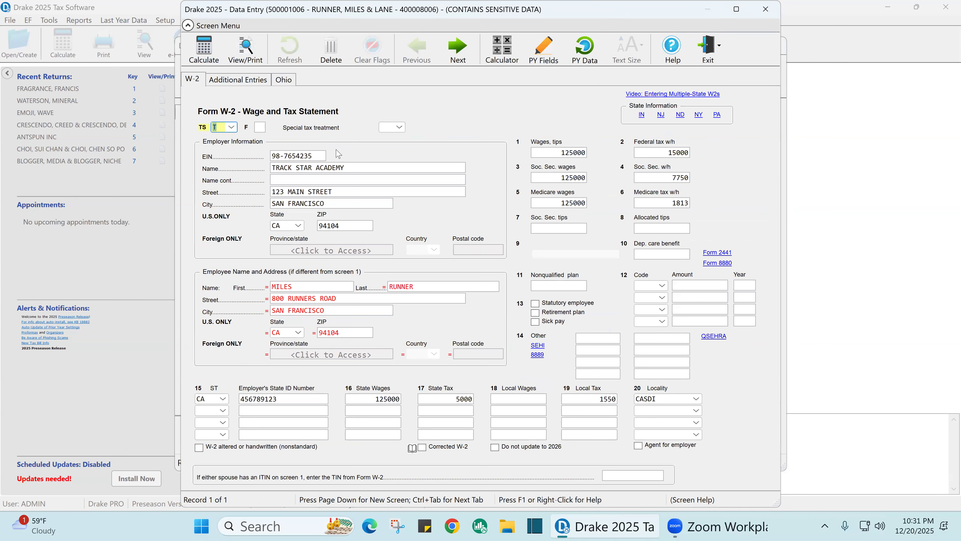
click(232, 128)
click(241, 146)
click(322, 155)
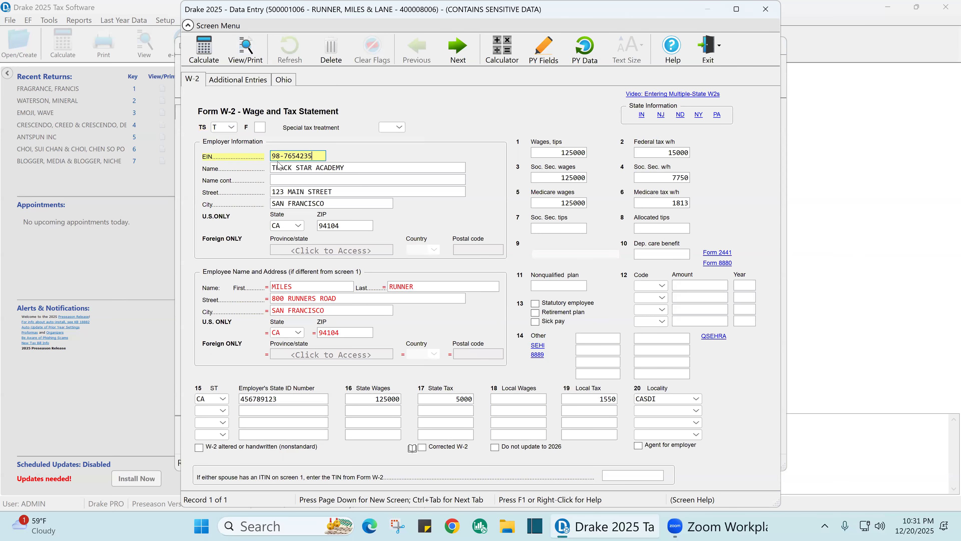
click(351, 167)
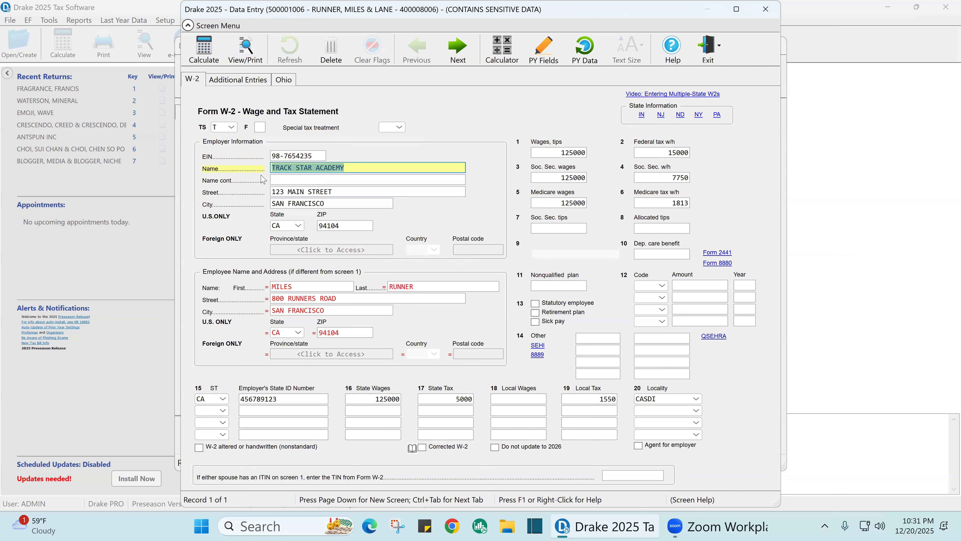
click(305, 192)
click(305, 192)
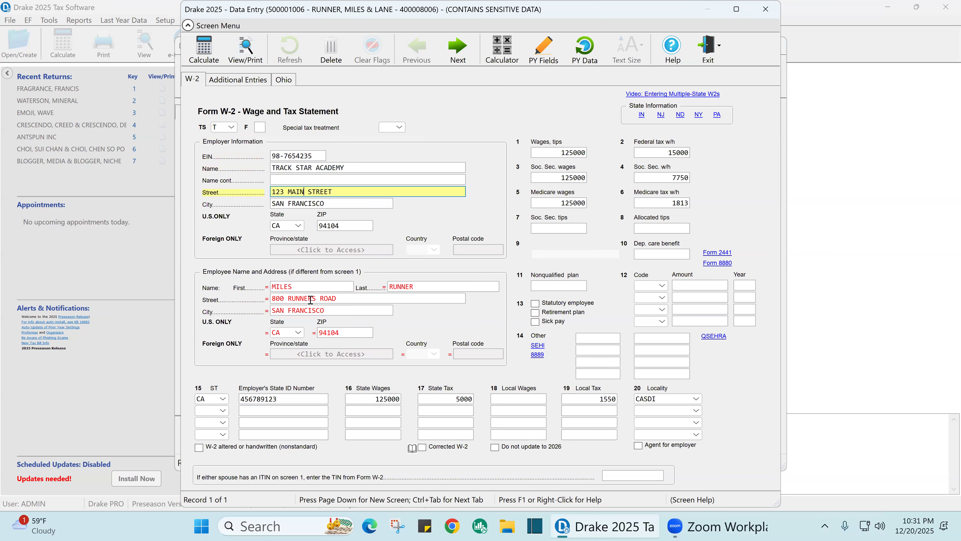
click(563, 151)
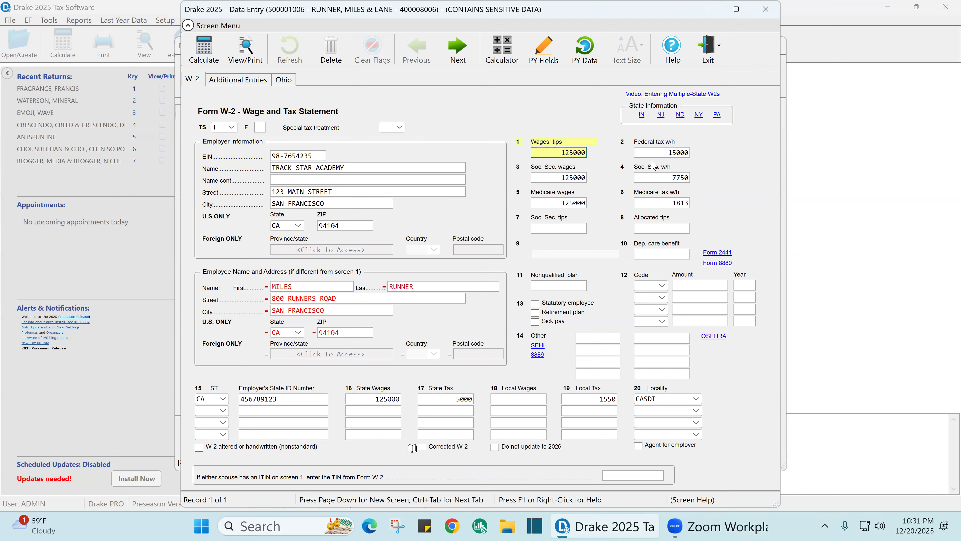
click(666, 152)
click(556, 179)
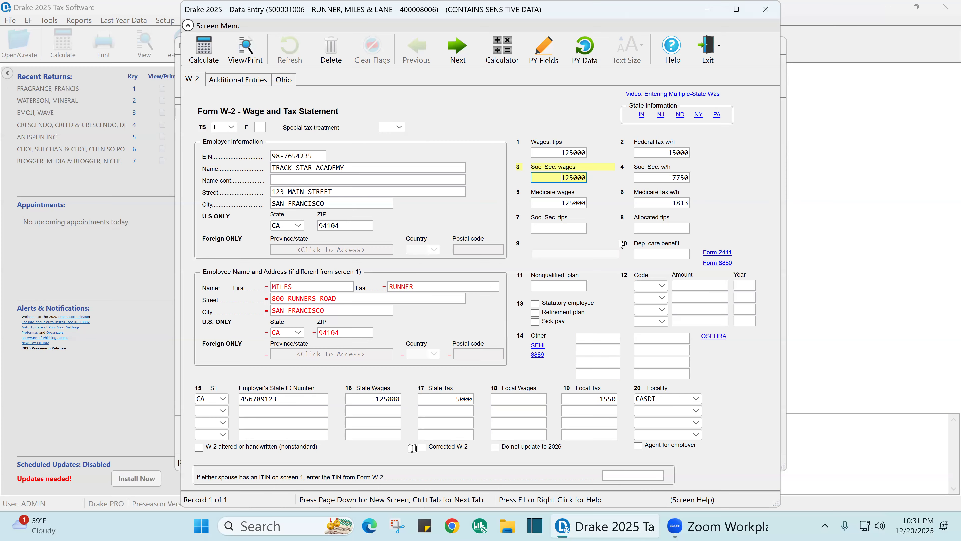
- Add a box 12 entry on the W-2 with code D (401(k) elective deferrals) and an amount of 10000
click(662, 286)
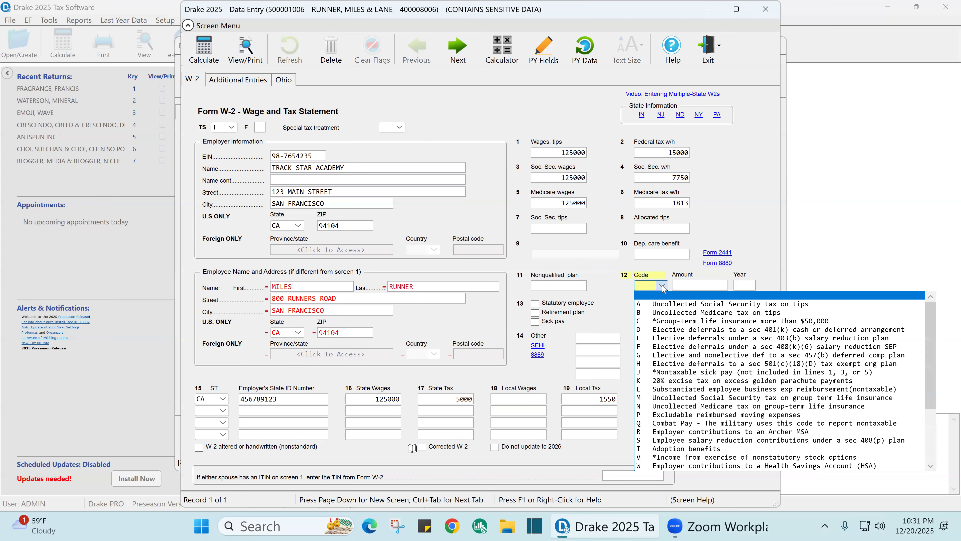
click(669, 330)
text(10000)
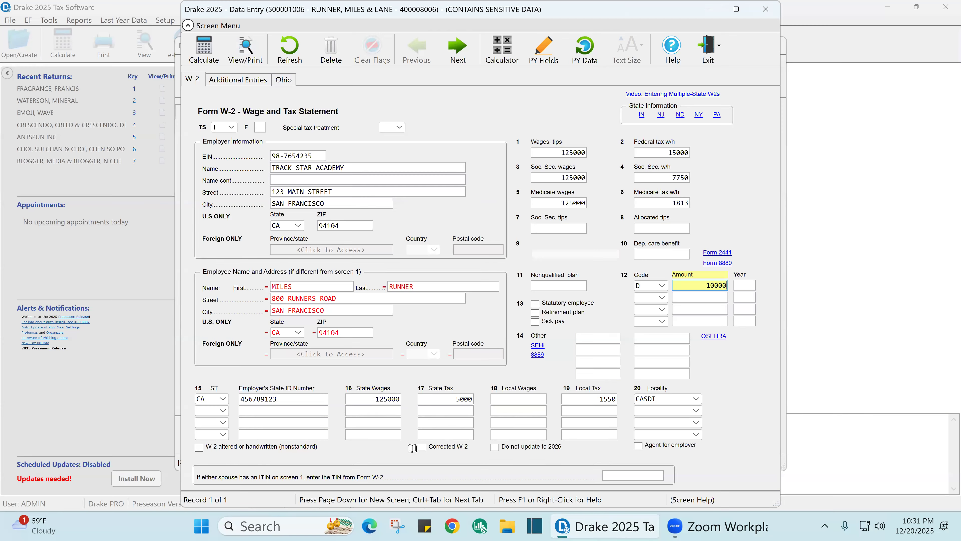
key(Return)
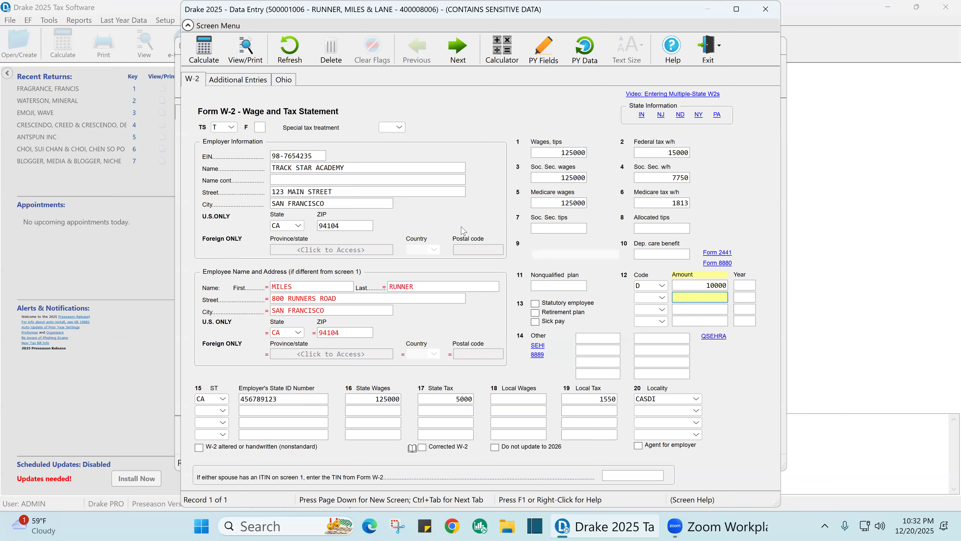
- Set the W-2's box 1 wages to 115000 and box 3 Social Security wages to 125000
click(569, 152)
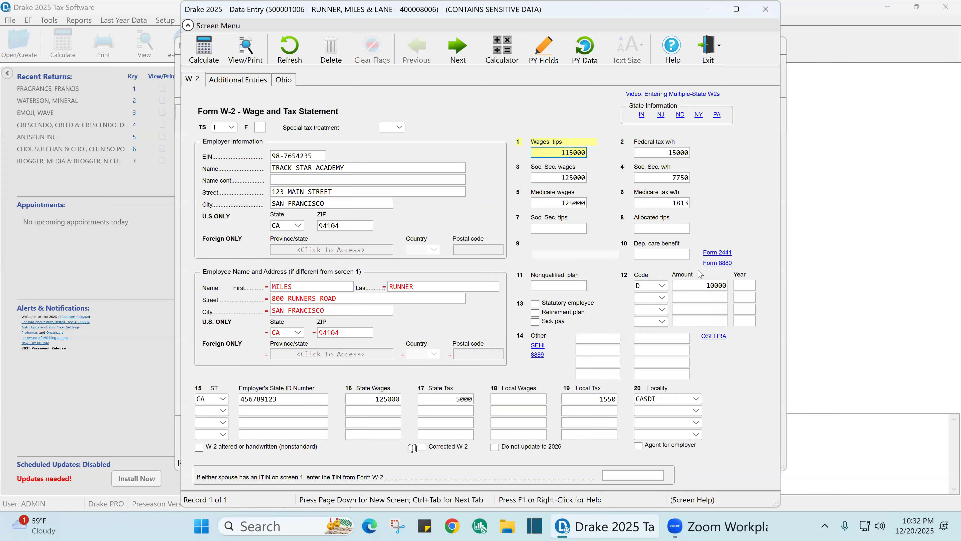
key(Tab)
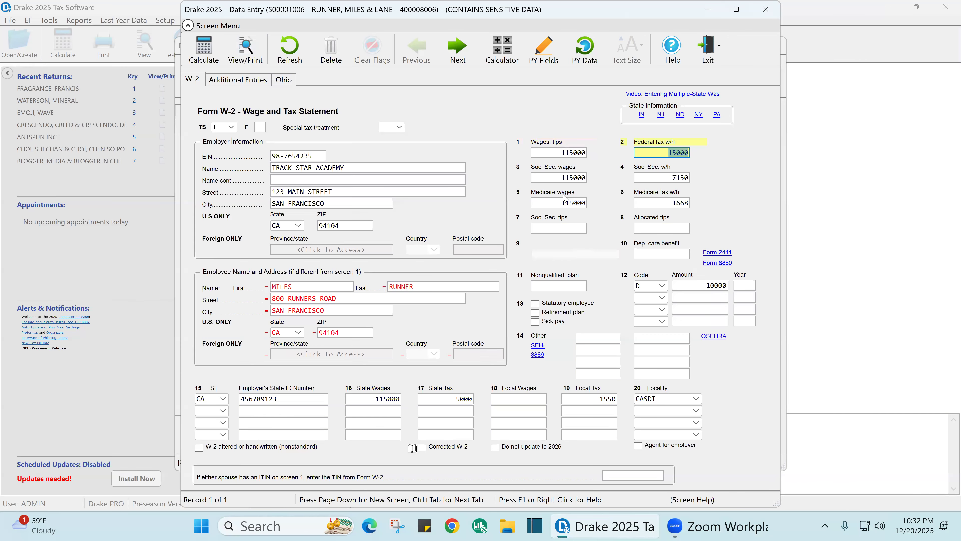
click(567, 177)
click(570, 203)
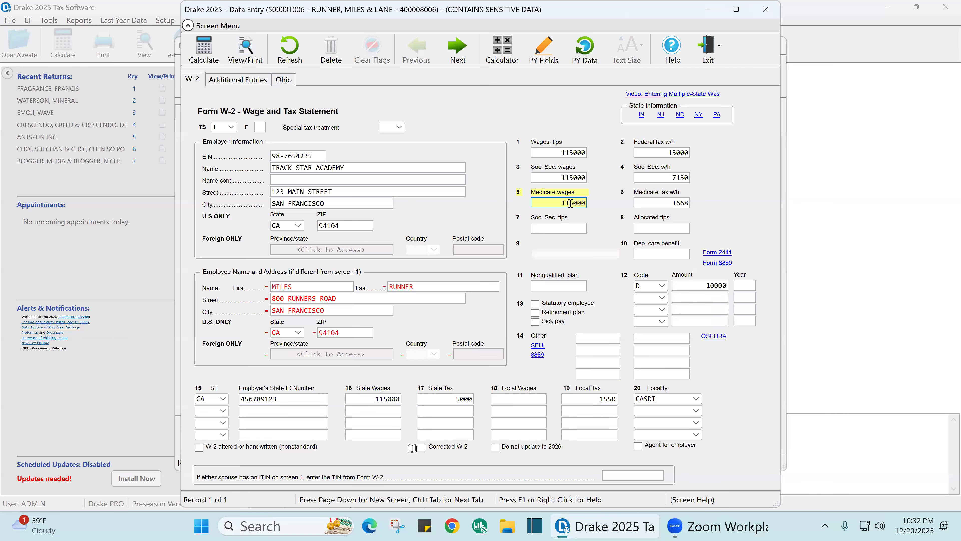
click(568, 177)
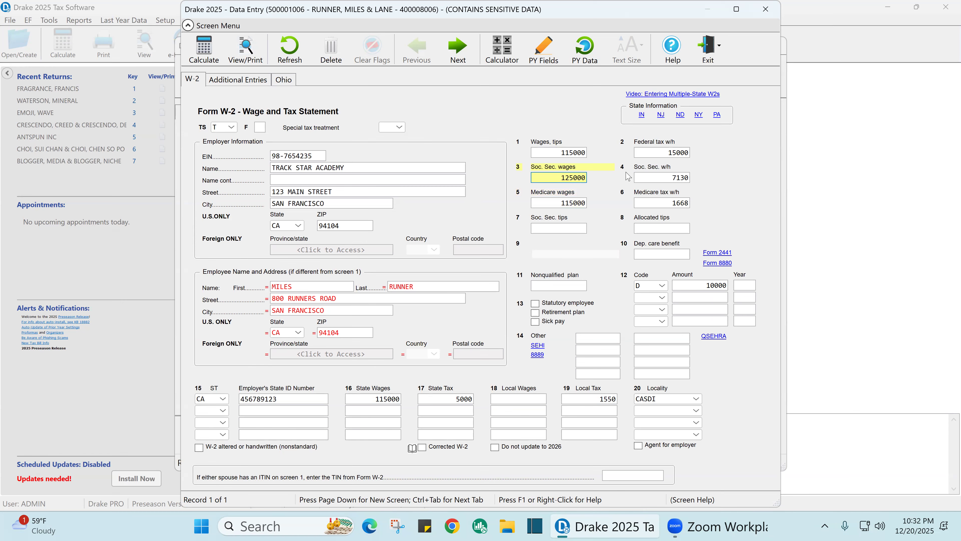
key(Tab)
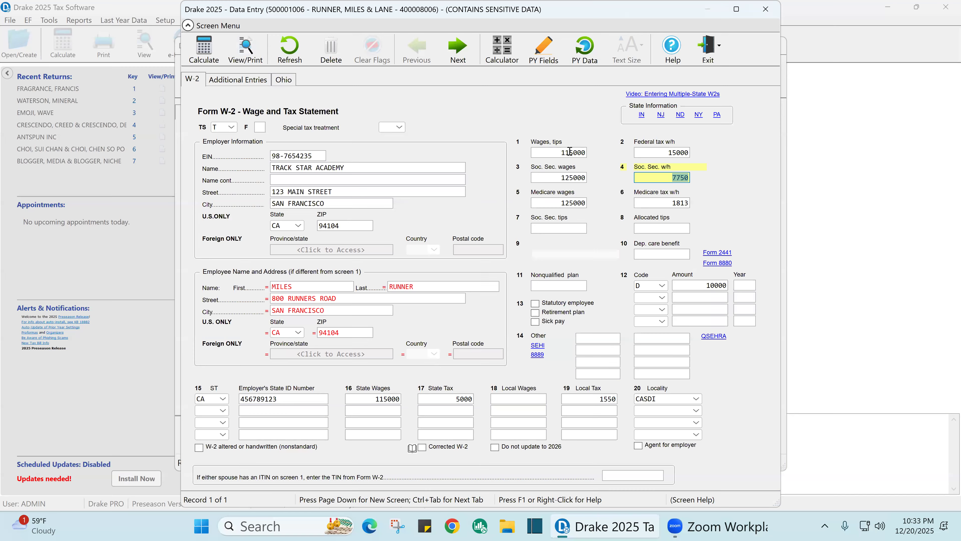
click(564, 177)
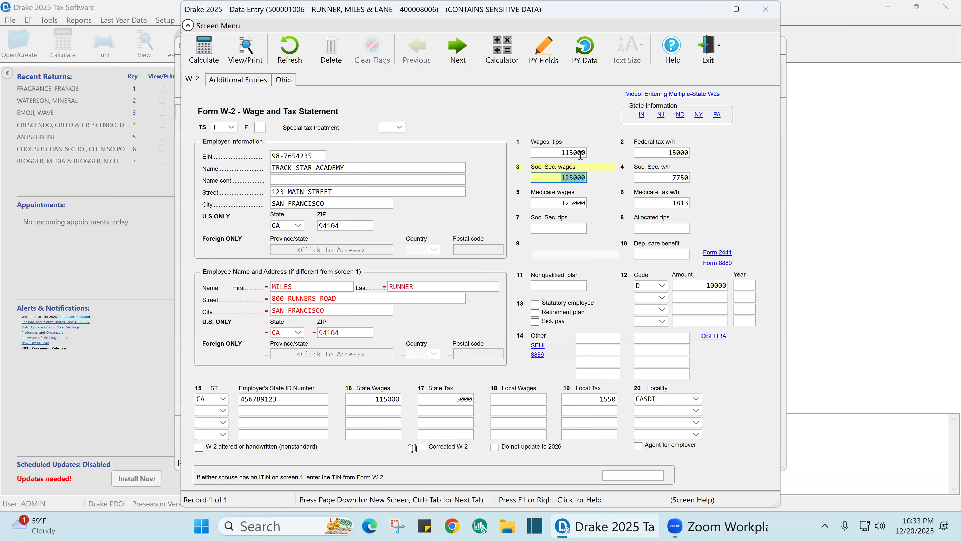
- Recheck W-2 boxes 12 and 3, close the entry screen, recalculate the return and view the generated Form W-2
click(703, 284)
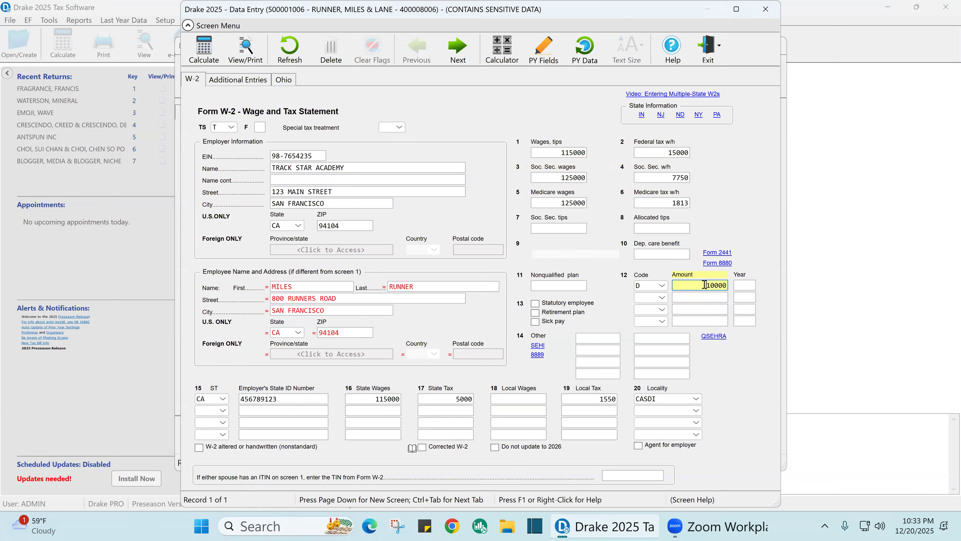
click(564, 177)
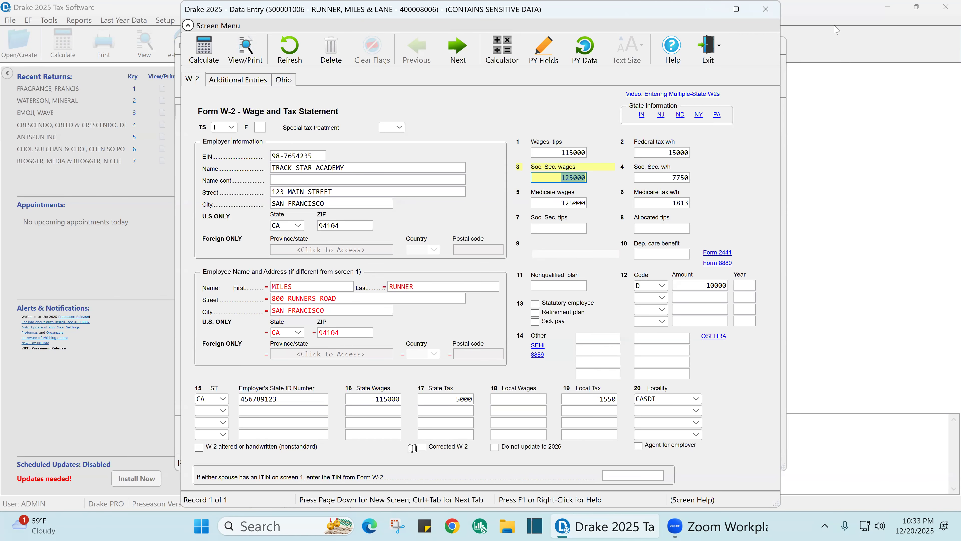
click(765, 9)
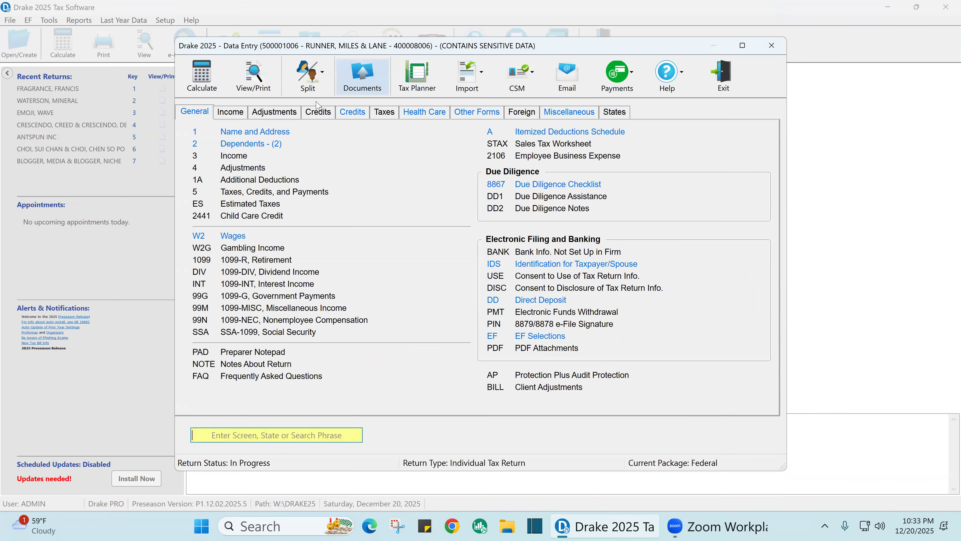
key(Escape)
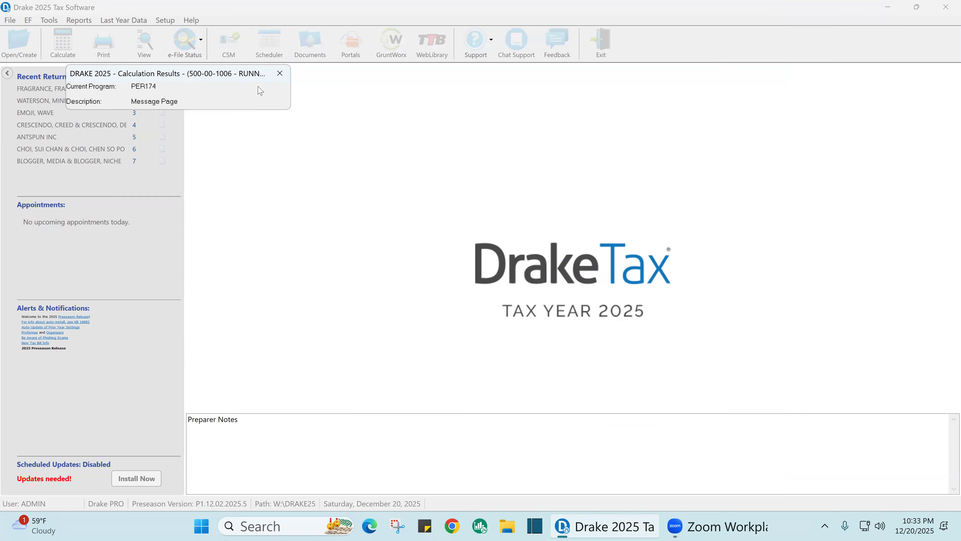
click(557, 317)
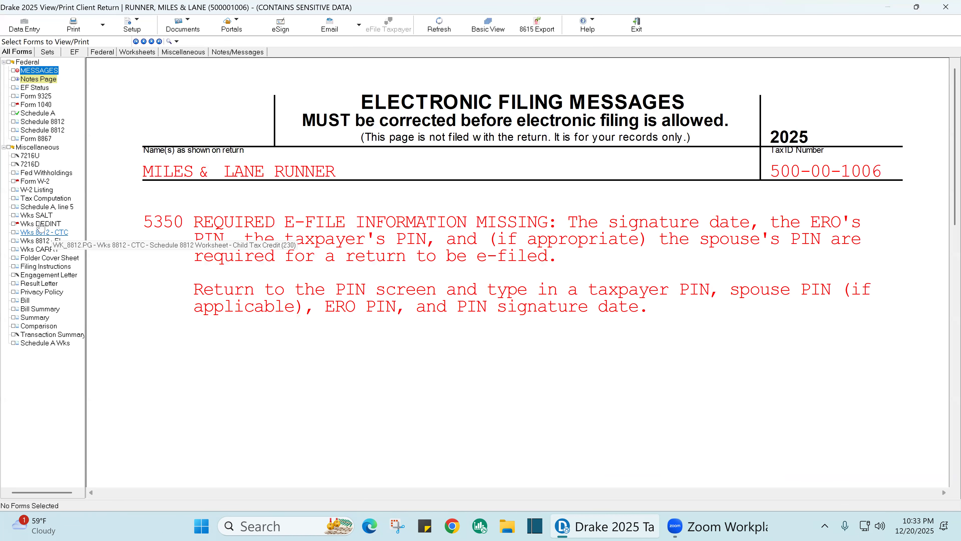
click(42, 184)
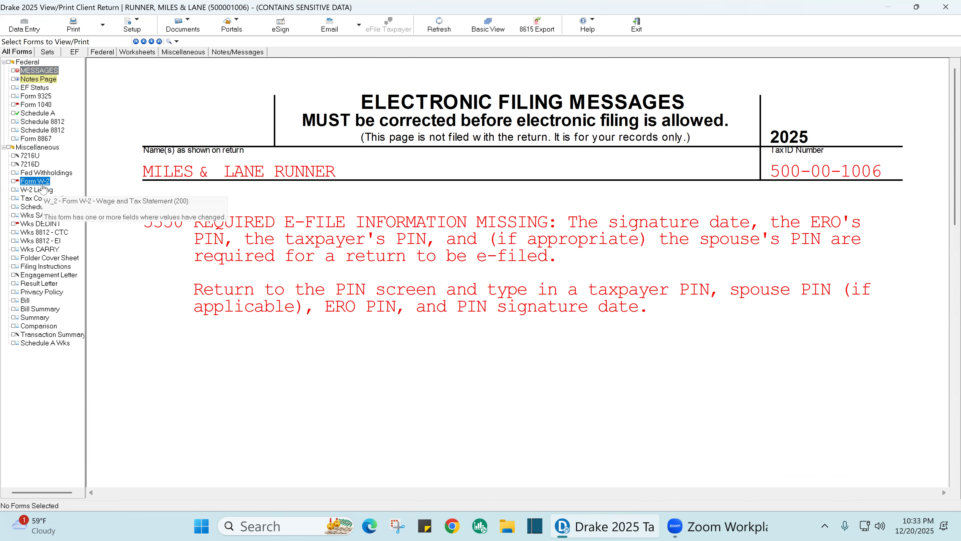
- Mark box 1 wages as verified on Form W-2, clear the review mark on box 3 and mark box 5 as verified
click(726, 152)
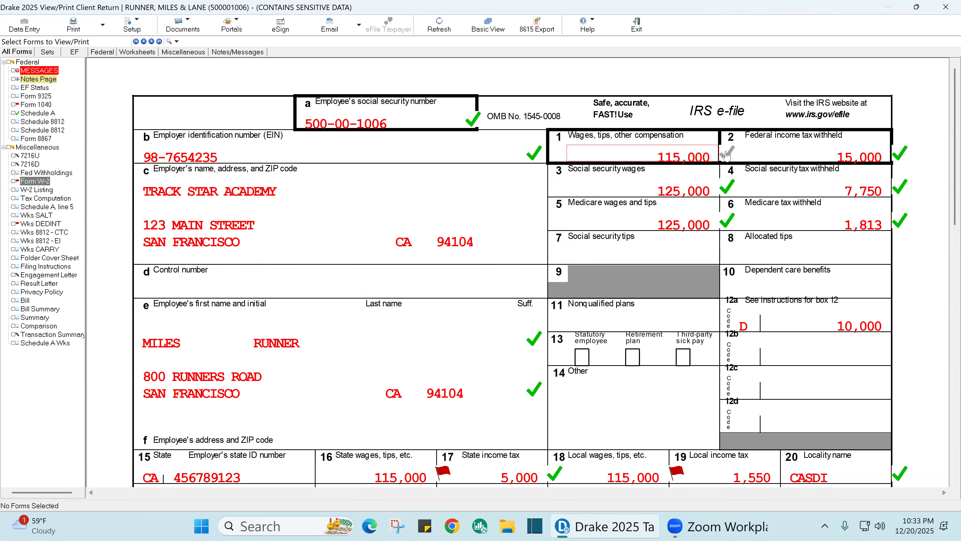
click(719, 185)
click(719, 185)
click(718, 185)
click(719, 184)
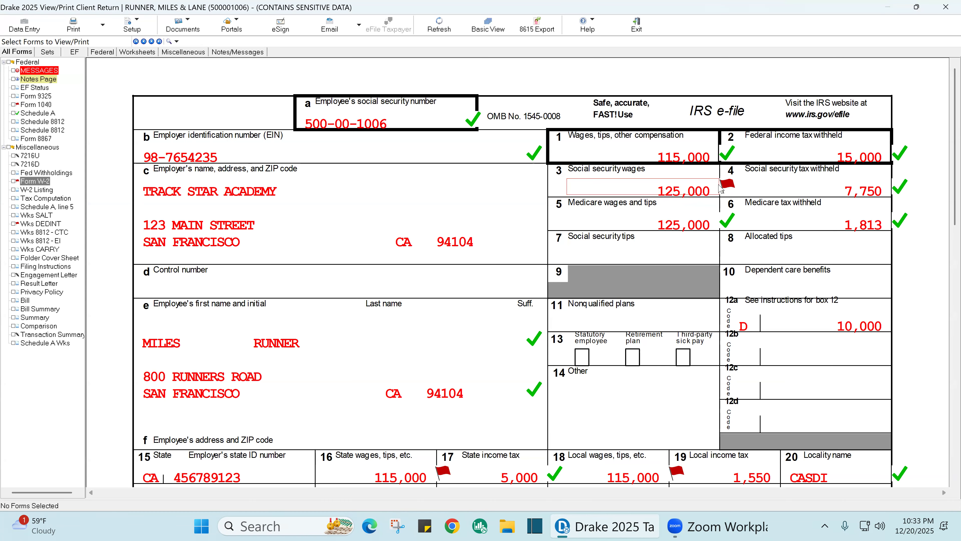
click(724, 226)
click(718, 189)
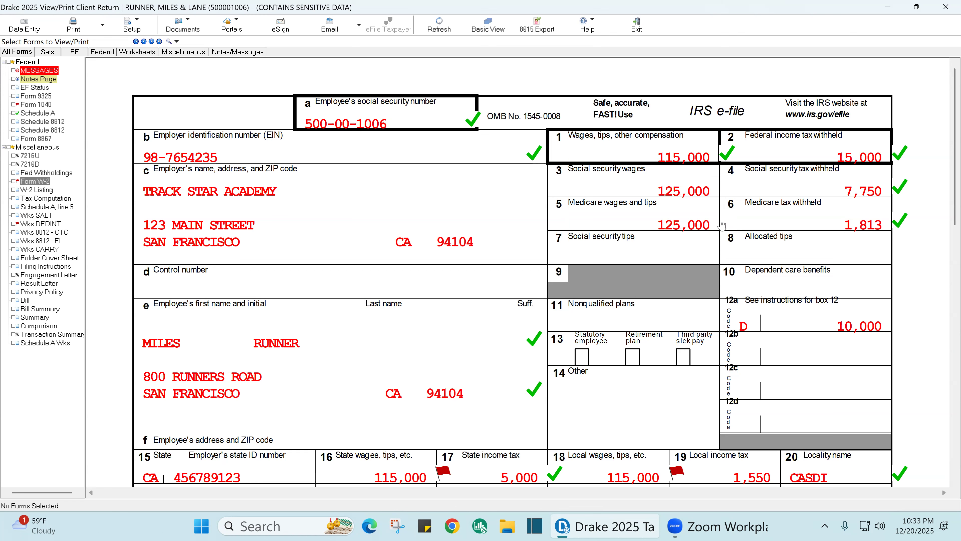
click(721, 227)
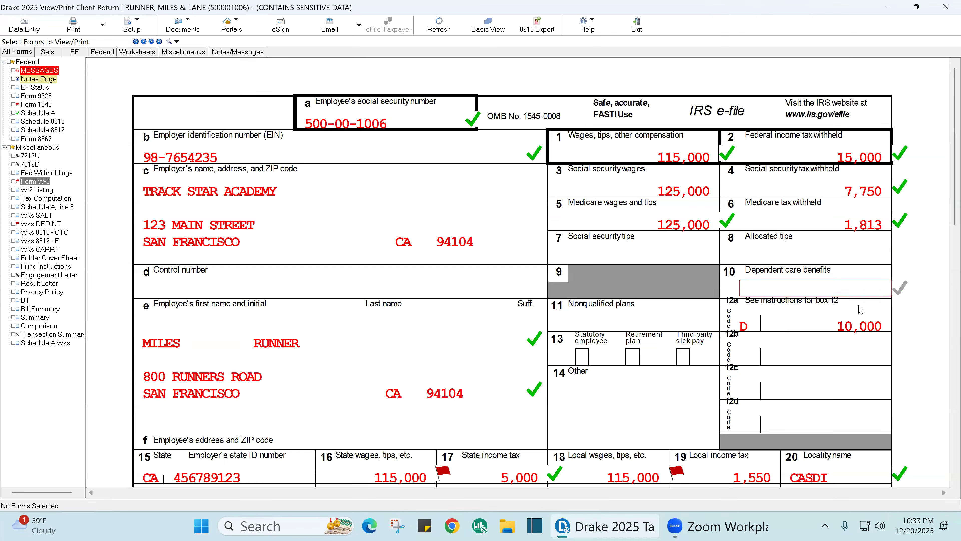
- Mark box 12a and box 1 as verified on Form W-2, and change the review flags on state and local wages
click(877, 327)
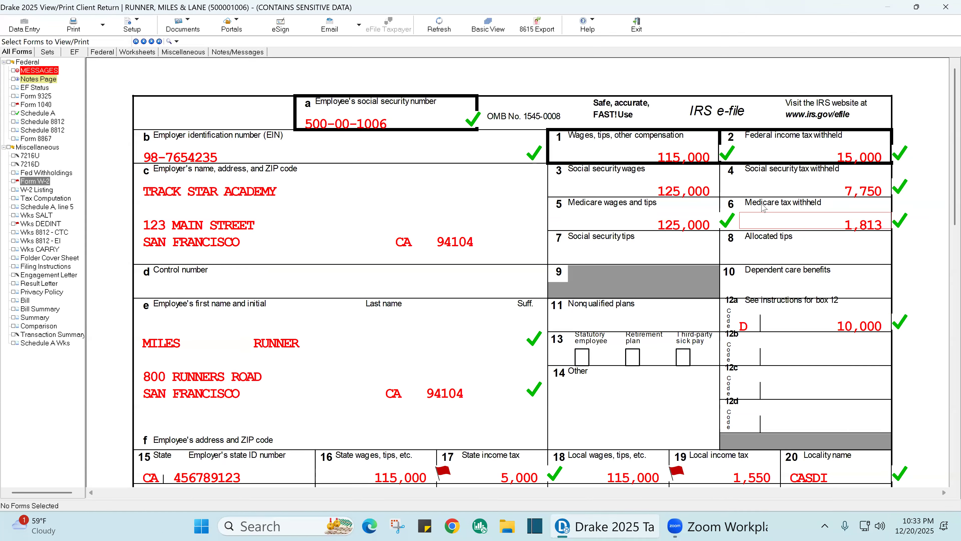
click(724, 155)
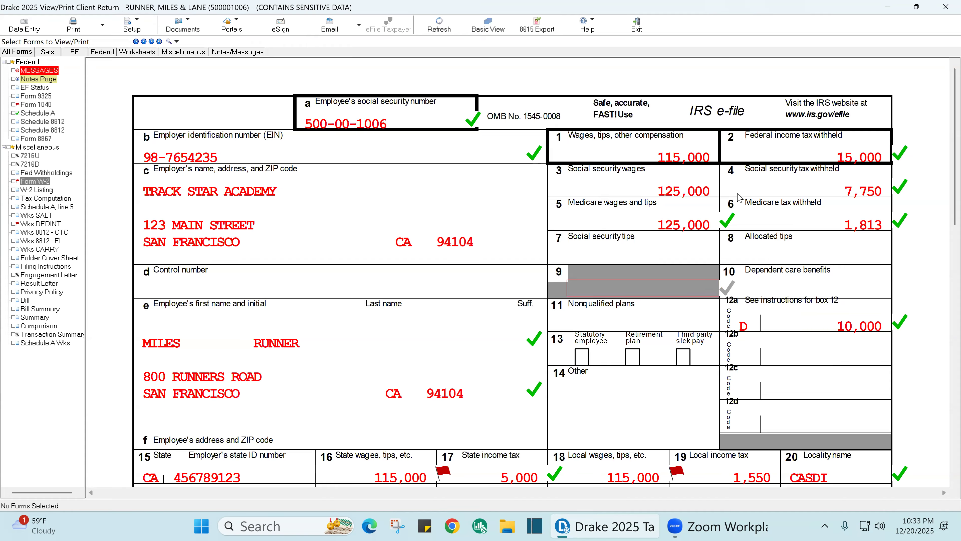
click(719, 165)
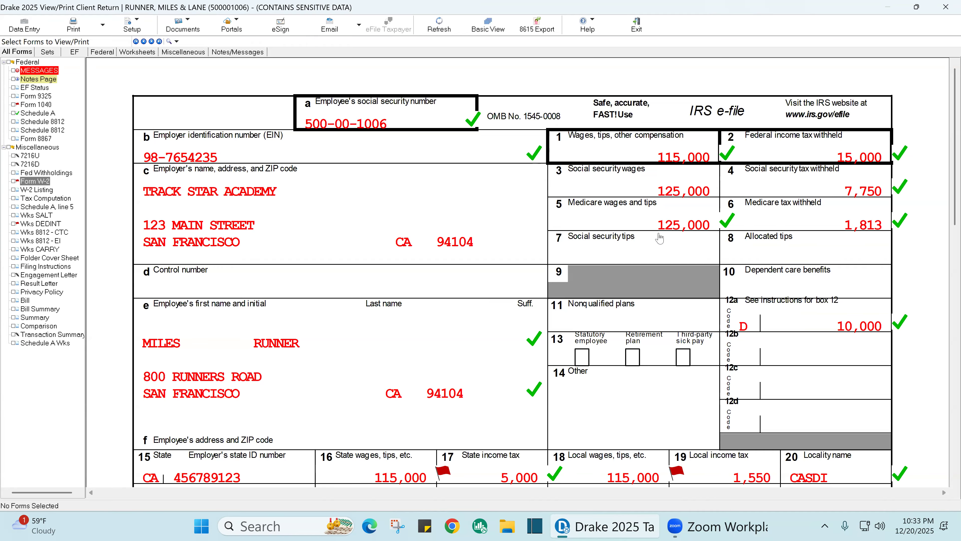
click(443, 472)
click(675, 473)
- View Form 1040 and mark the line 1a W-2 wages total as verified
click(46, 106)
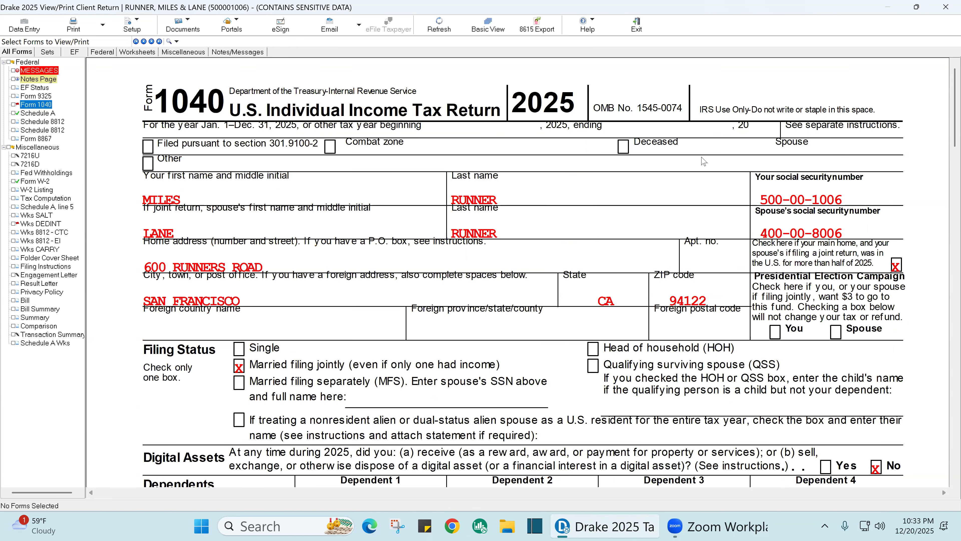
scroll(709, 173, down, 1)
scroll(753, 205, down, 6)
scroll(870, 244, down, 4)
click(913, 265)
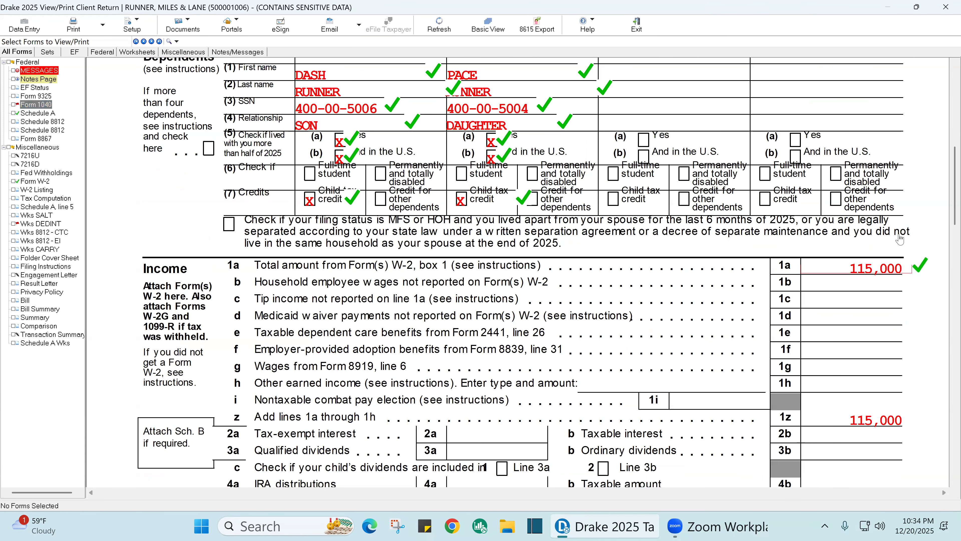
- Mark the line 35a refund amount on page 2 of Form 1040 as verified
scroll(900, 238, down, 16)
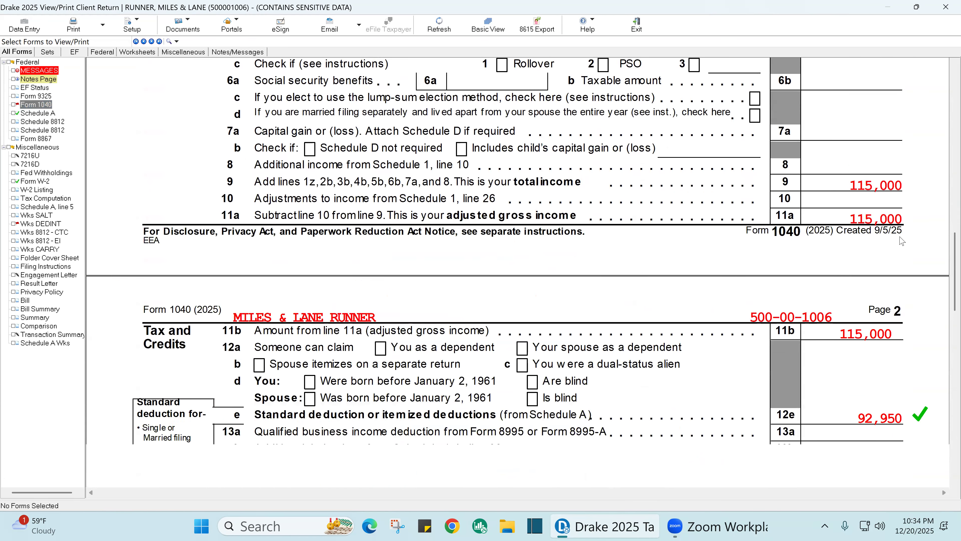
scroll(901, 241, down, 12)
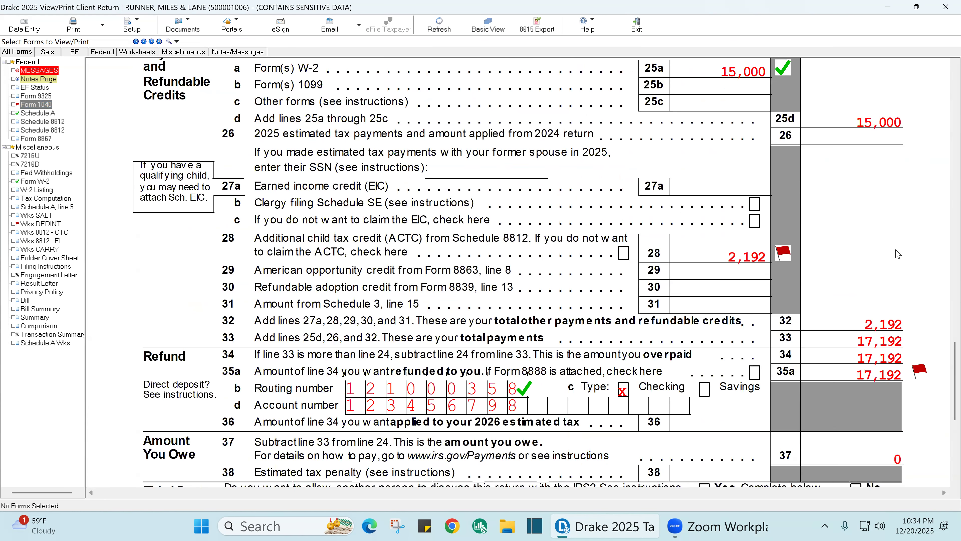
scroll(895, 268, down, 4)
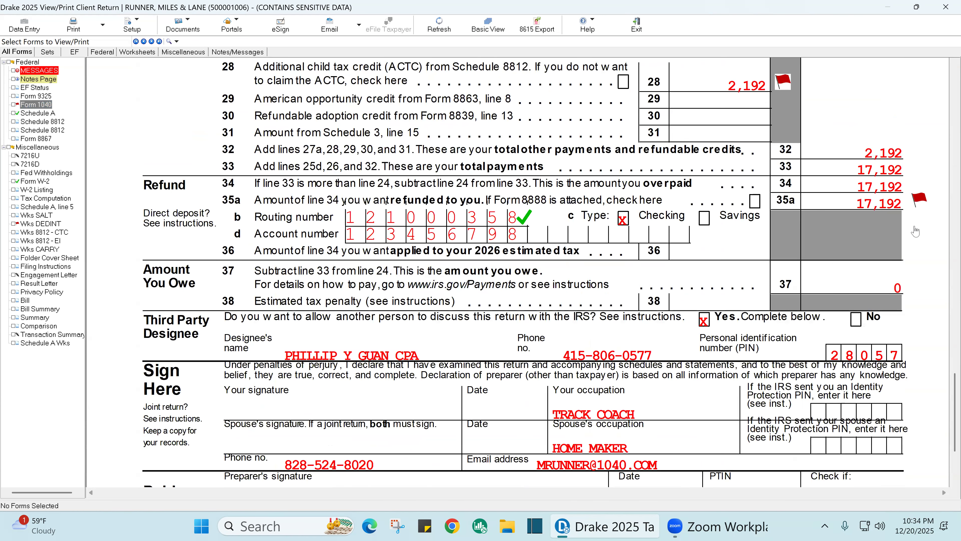
click(918, 199)
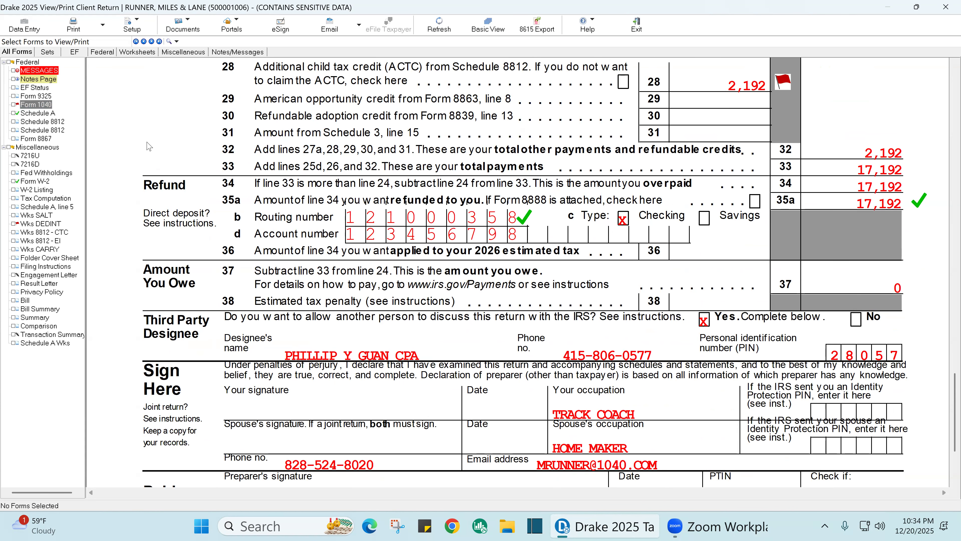
- View Schedule A, then open the Itemized Deductions entry screen and check the income taxes amount and the Force income tax option
click(46, 115)
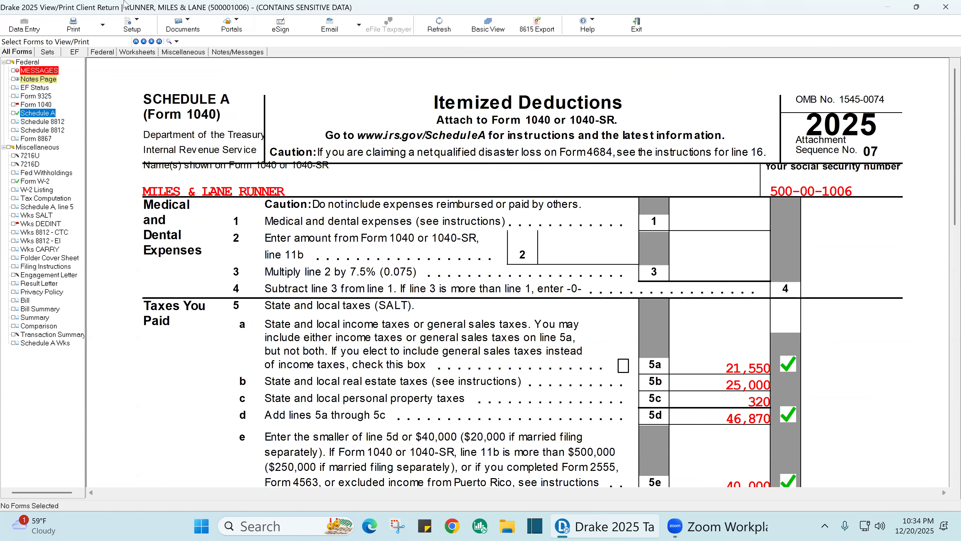
click(23, 29)
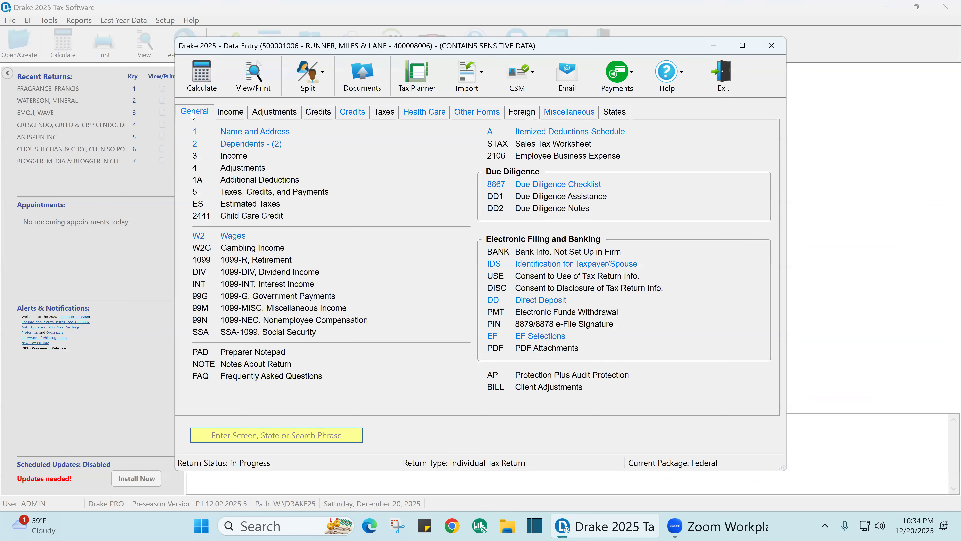
click(576, 132)
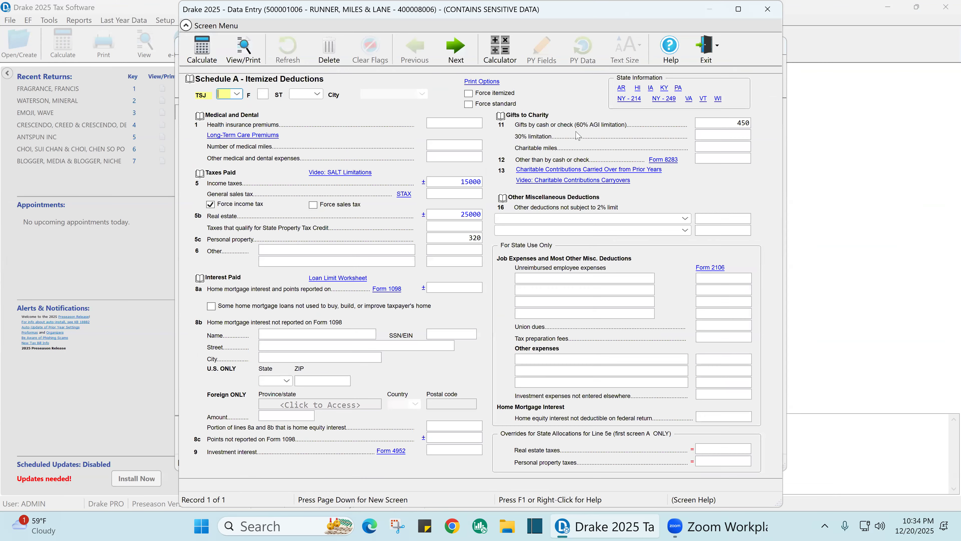
click(456, 182)
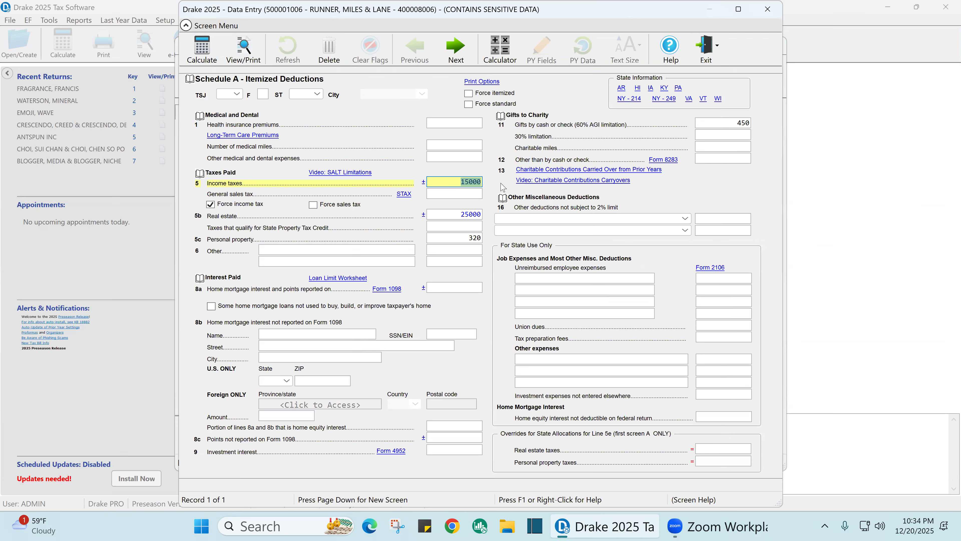
click(211, 205)
click(211, 205)
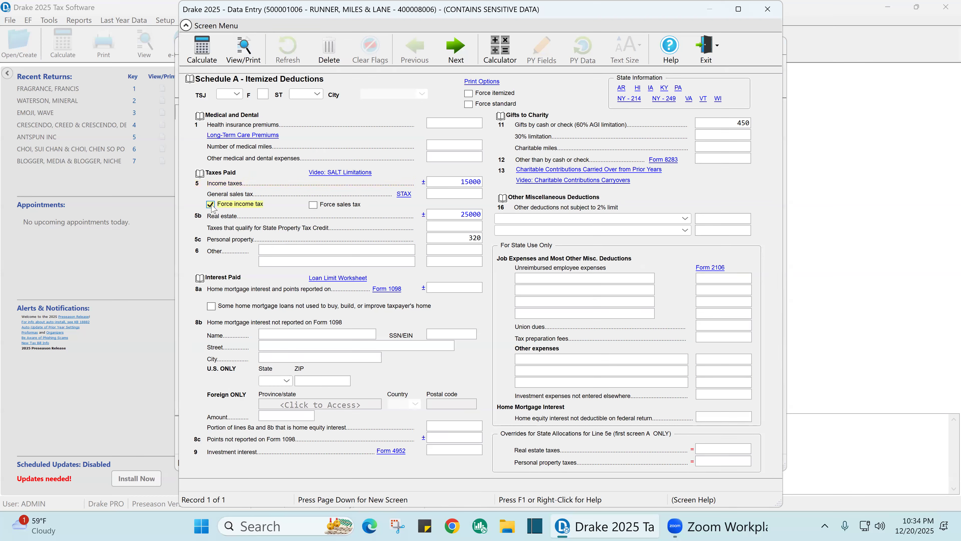
- Review the real estate taxes amount entered on line 5b of the Itemized Deductions screen
click(458, 214)
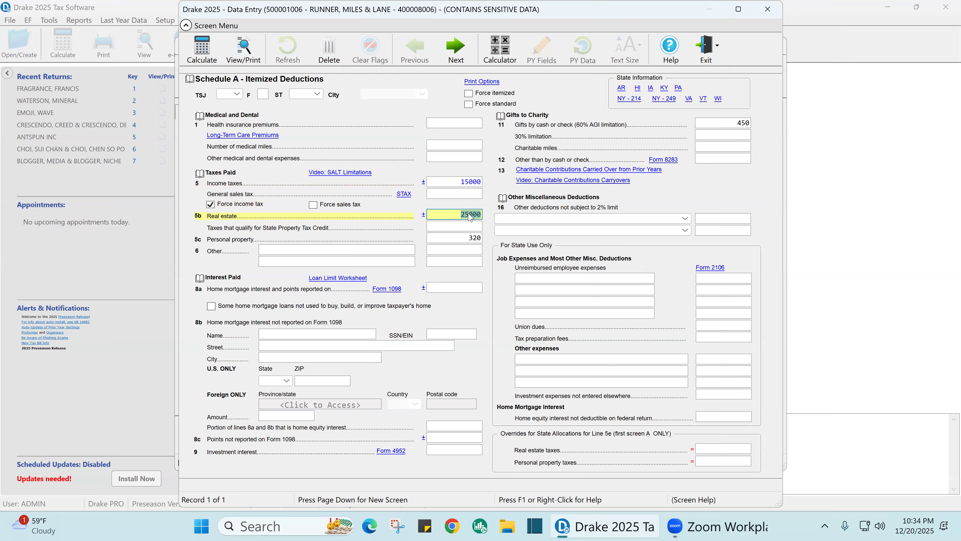
click(465, 214)
drag(465, 215, 457, 218)
text(1)
text(2)
key(Tab)
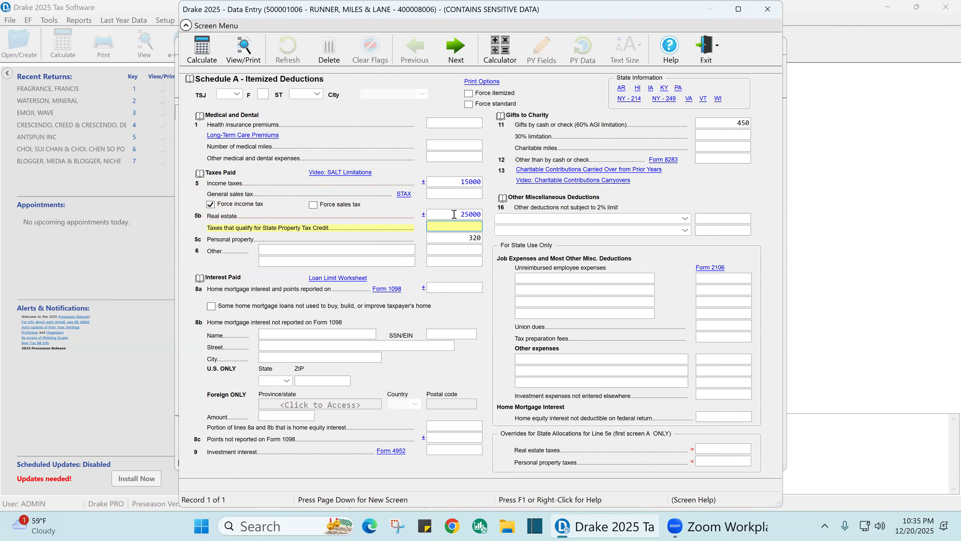
- Close the Itemized Deductions screen, recalculate the return and view the Taxes You Paid section of Schedule A
click(768, 9)
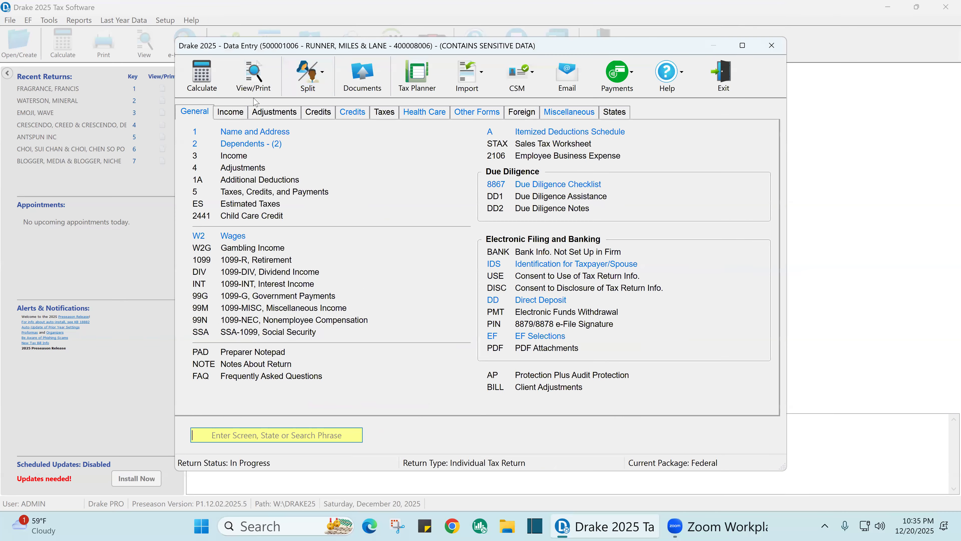
click(252, 81)
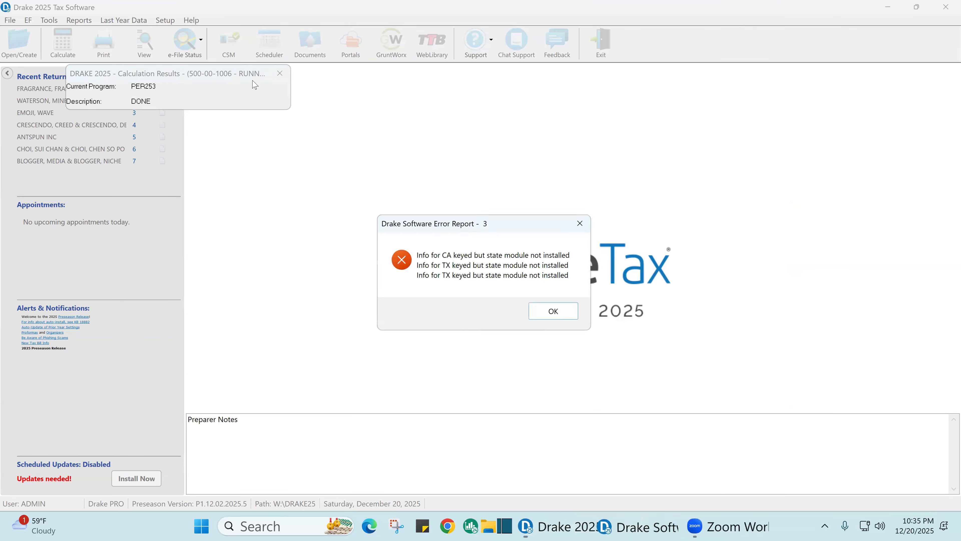
click(553, 311)
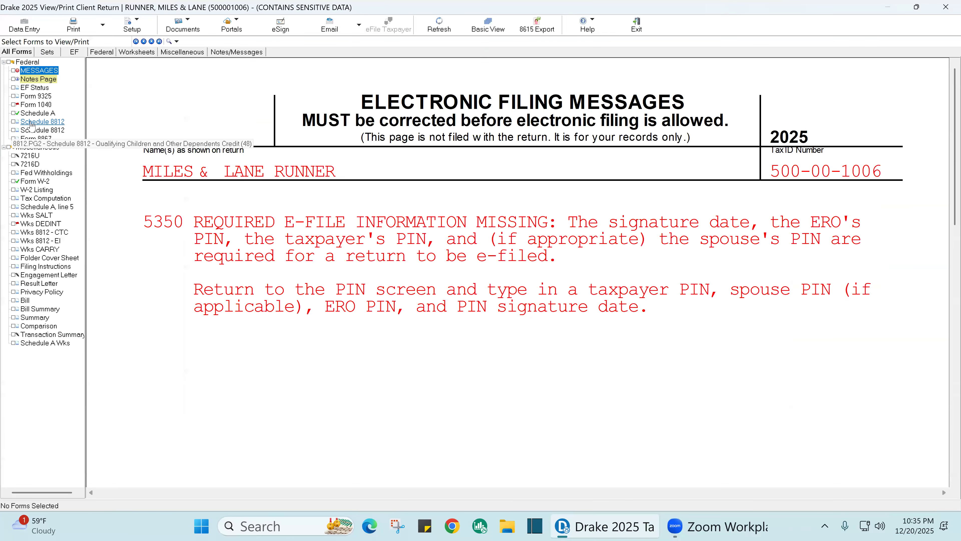
click(44, 108)
click(53, 116)
scroll(729, 266, down, 5)
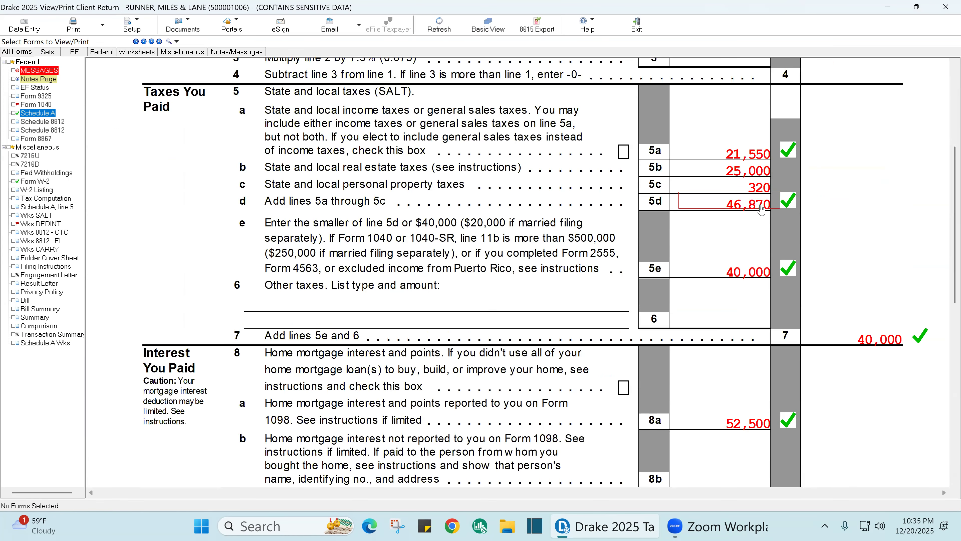
- Clear the review mark on the limited state and local tax amount on Schedule A line 5e
double_click(770, 270)
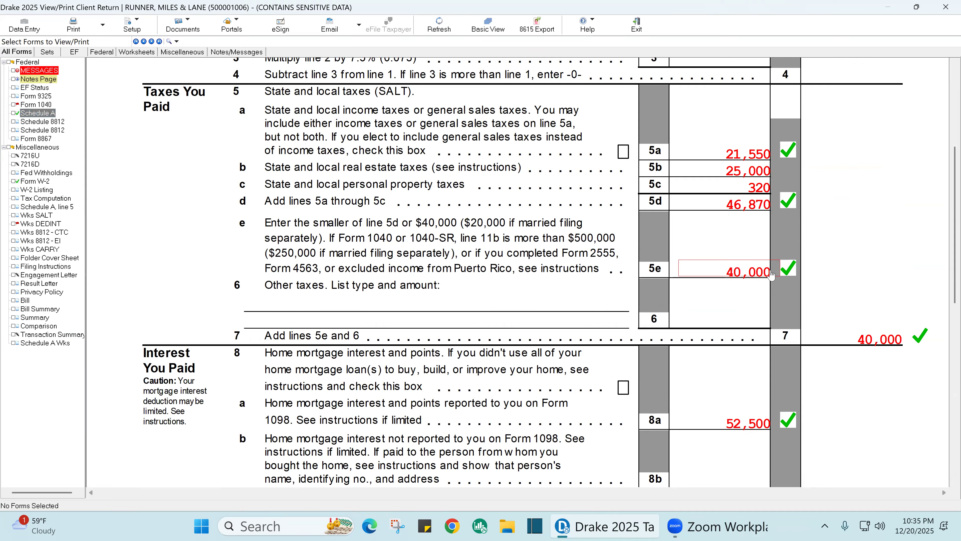
click(786, 273)
click(784, 268)
click(784, 269)
click(785, 268)
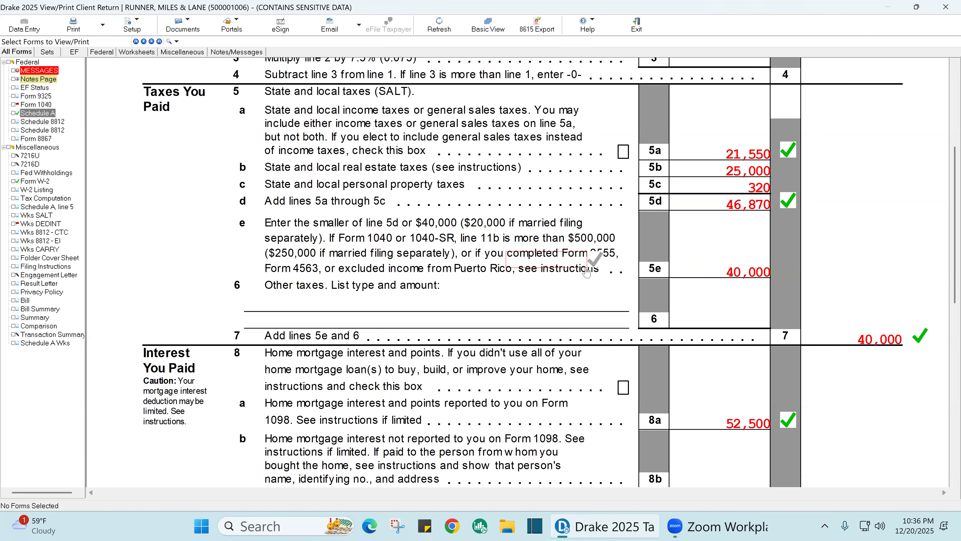
- View the Interest You Paid section, then open the Itemized Deductions entry screen and check home mortgage interest line 8a
scroll(686, 228, down, 3)
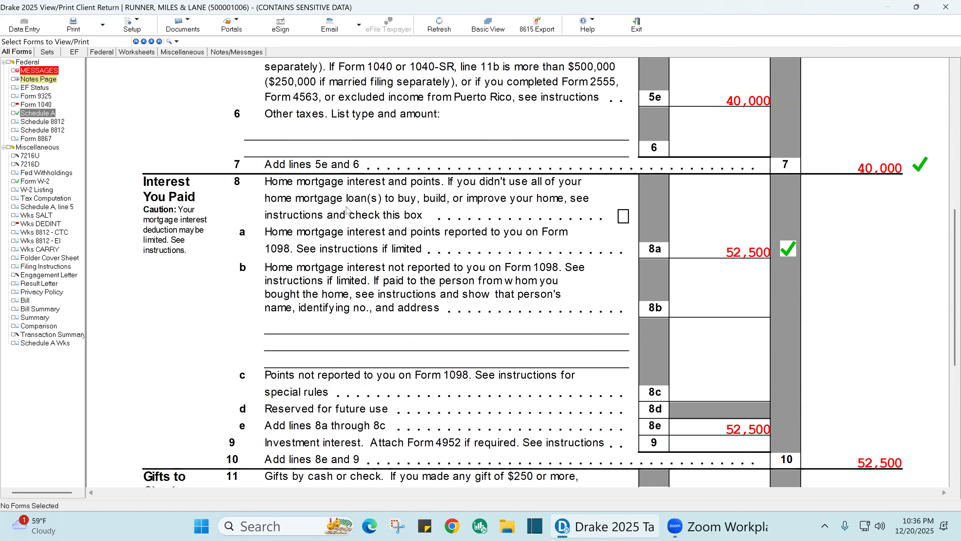
click(20, 29)
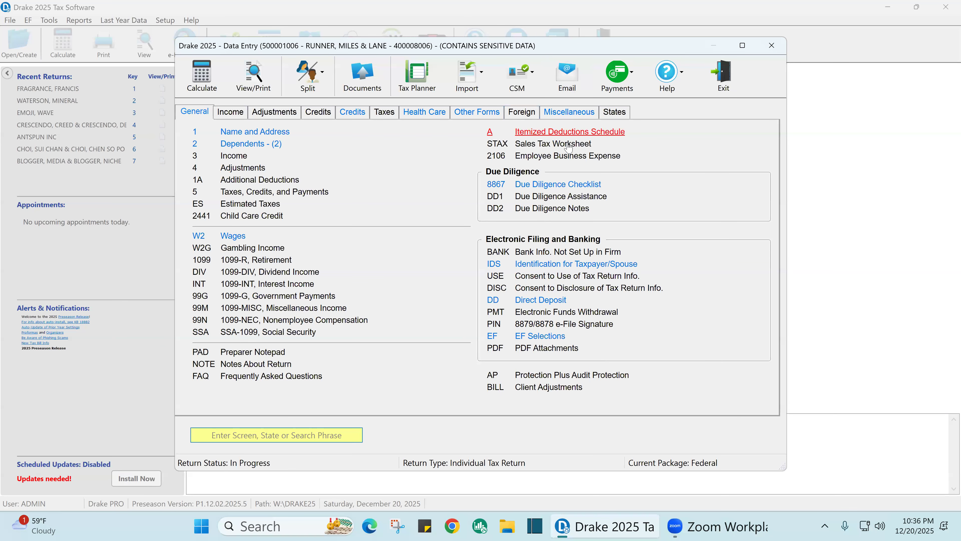
click(569, 132)
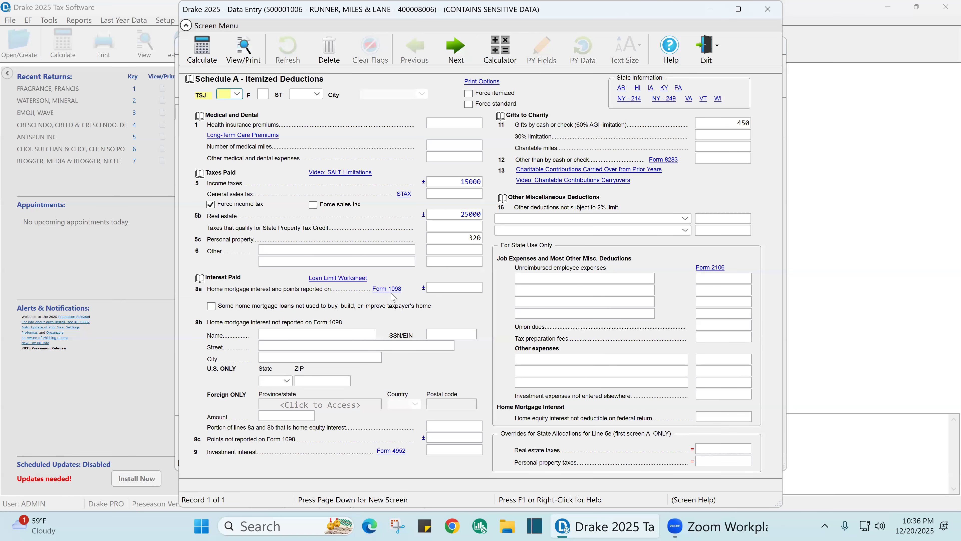
click(449, 288)
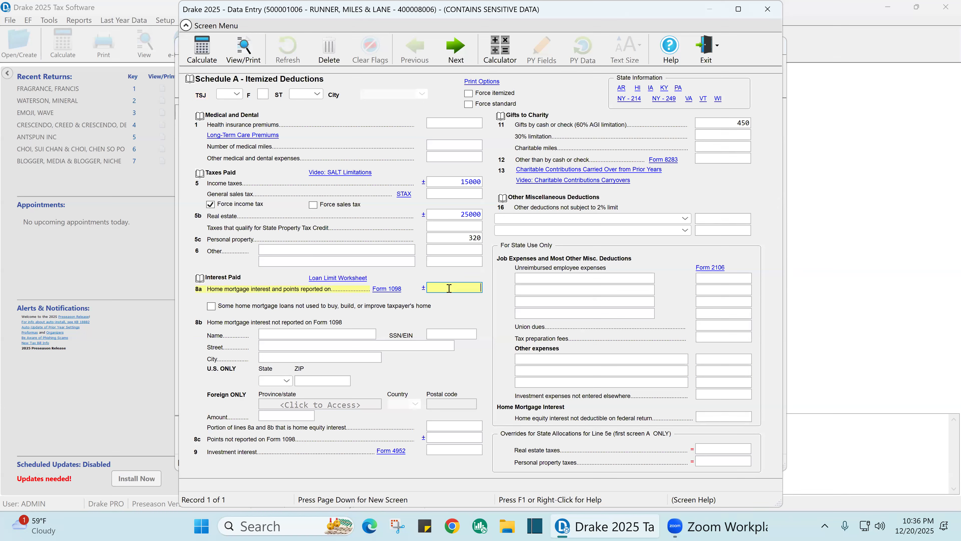
text(500)
key(BackSpace)
key(BackSpace)
key(BackSpace)
key(BackSpace)
- Try assigning a new Form 1098 mortgage interest screen to Schedule A, clear that choice and close the screen
click(396, 290)
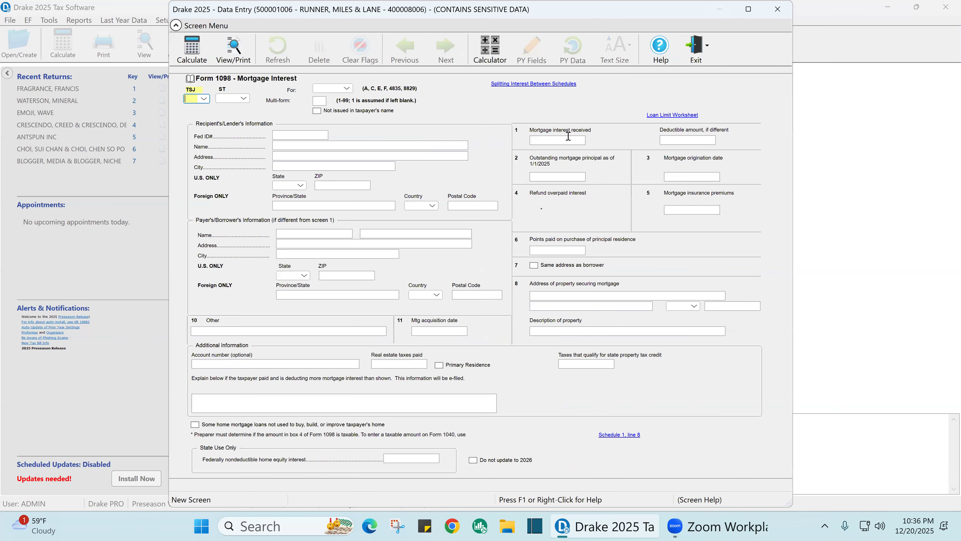
click(348, 90)
click(348, 91)
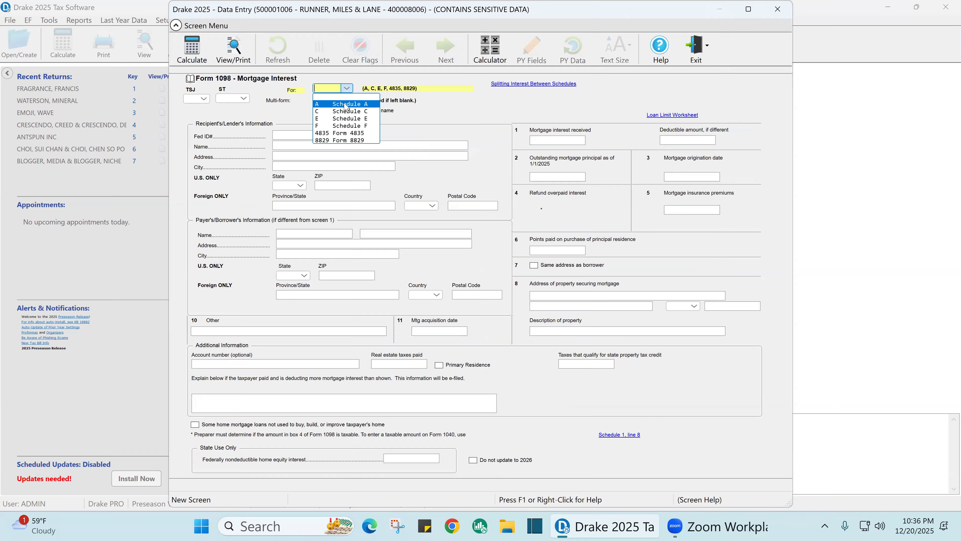
click(345, 104)
click(349, 90)
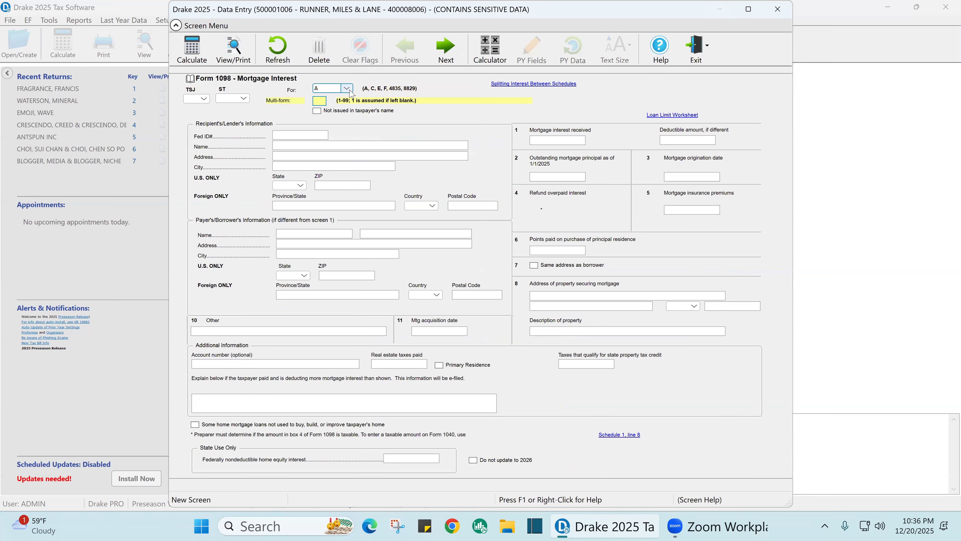
click(349, 90)
click(347, 96)
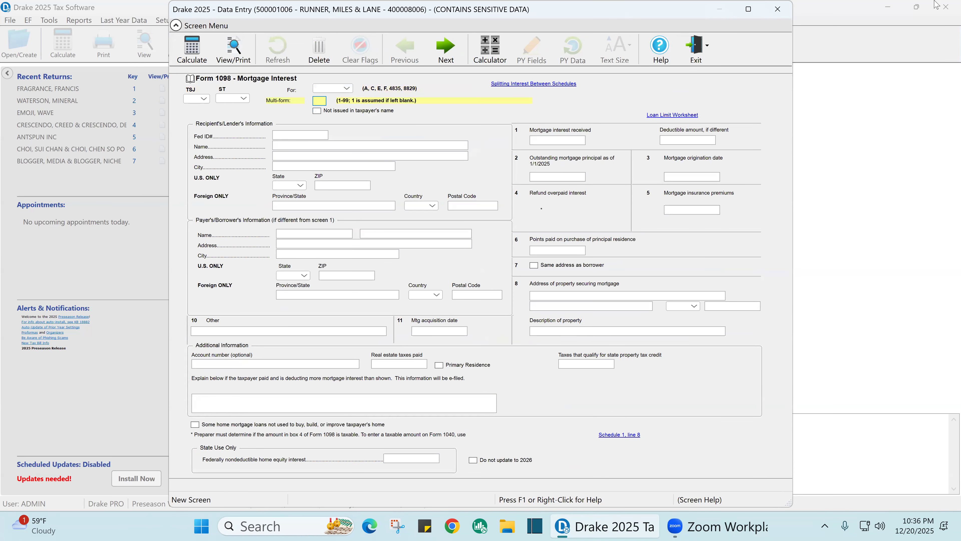
click(785, 10)
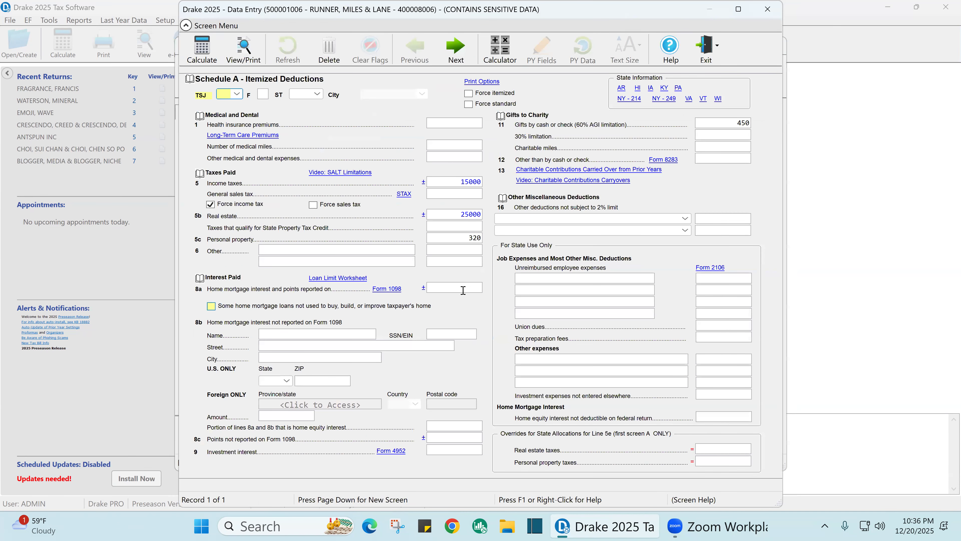
- Review the Loan Limit Worksheet's post-2017 average mortgage balance, total interest paid and Carry deductible interest to Schedule A only option, then close it
click(465, 287)
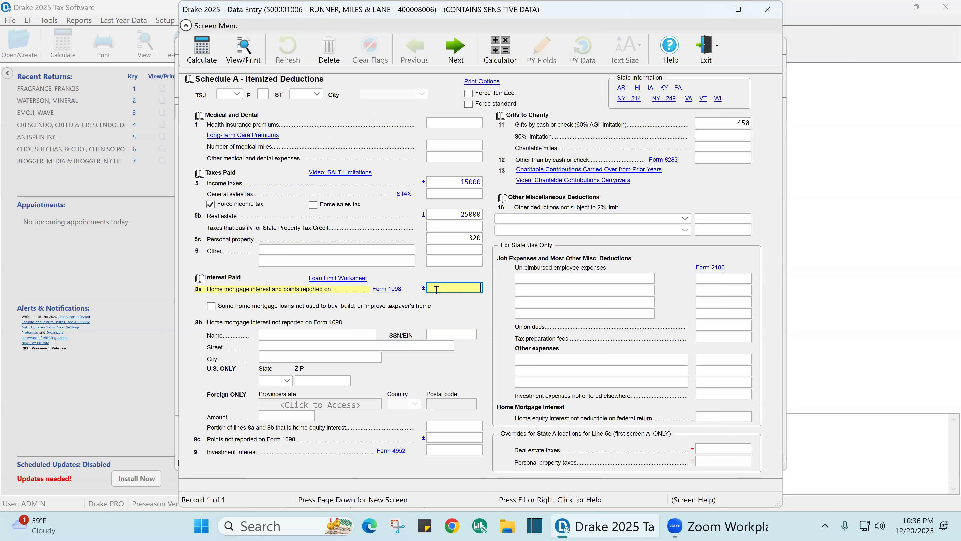
click(348, 278)
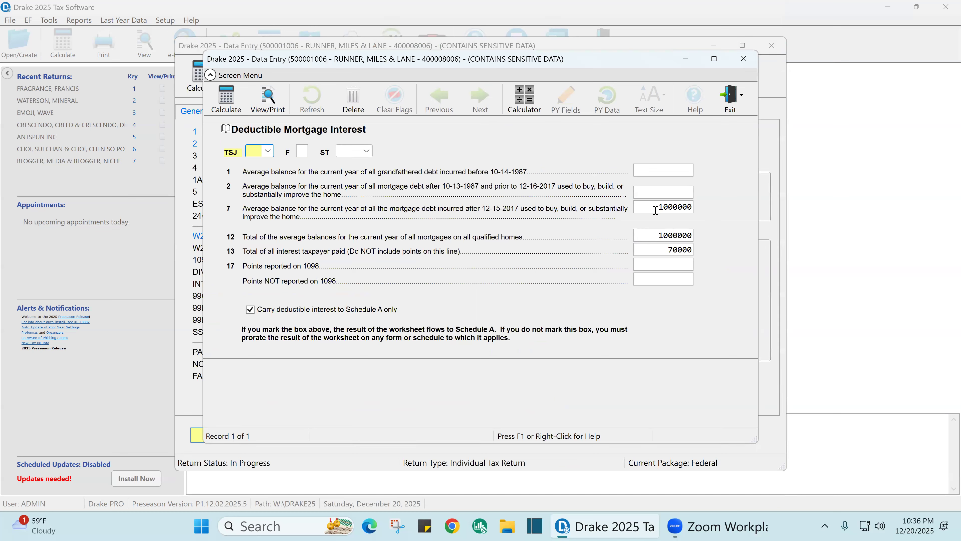
click(654, 209)
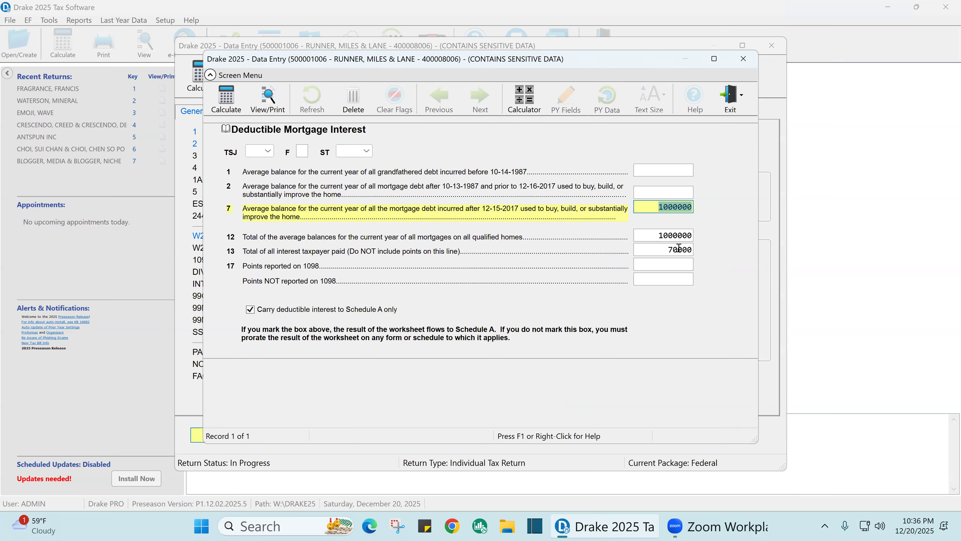
click(661, 252)
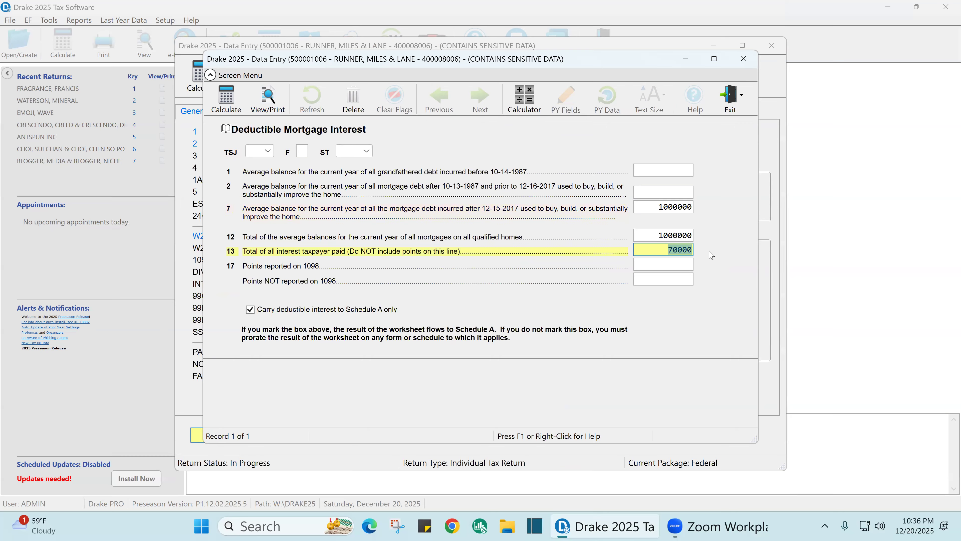
click(250, 310)
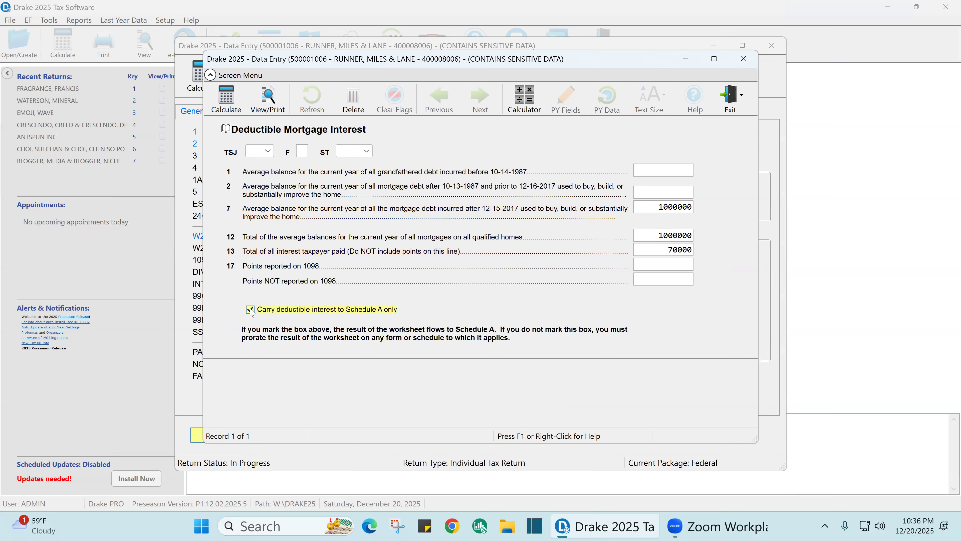
click(250, 309)
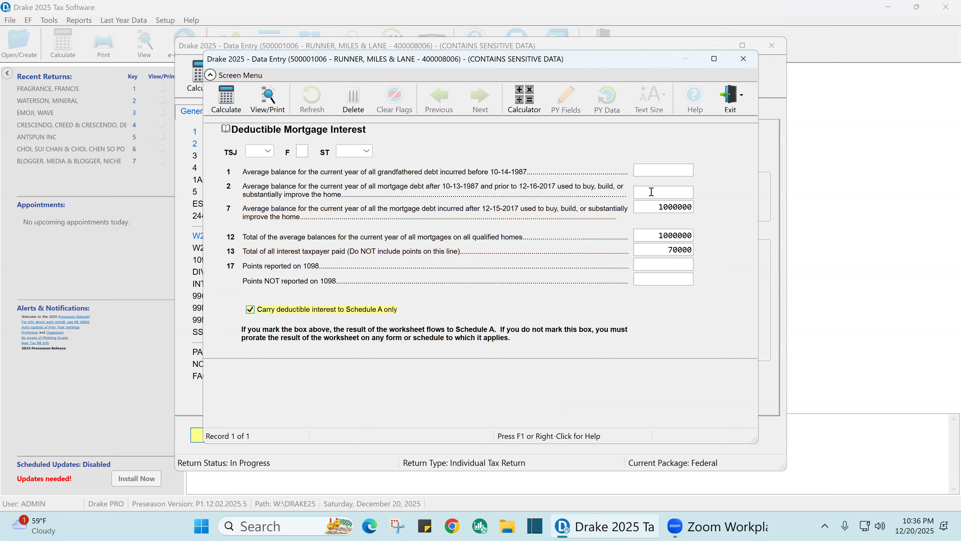
click(743, 61)
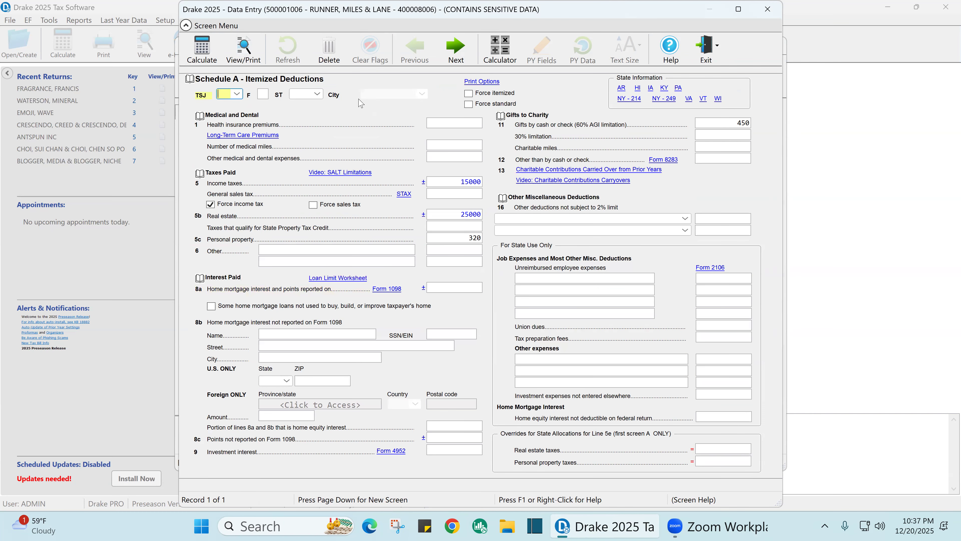
- Recalculate the return, dismiss the error report and view the home mortgage interest on Schedule A line 8a
click(243, 53)
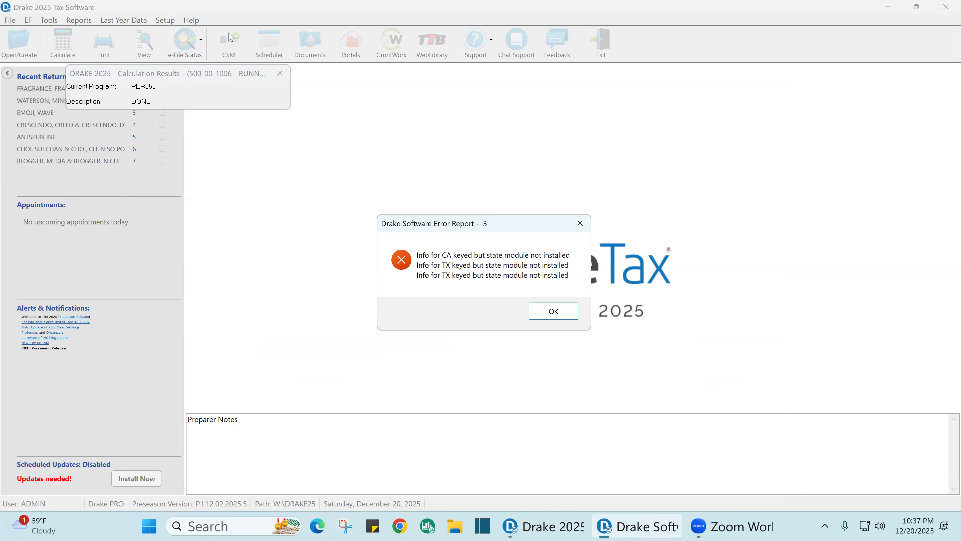
click(553, 311)
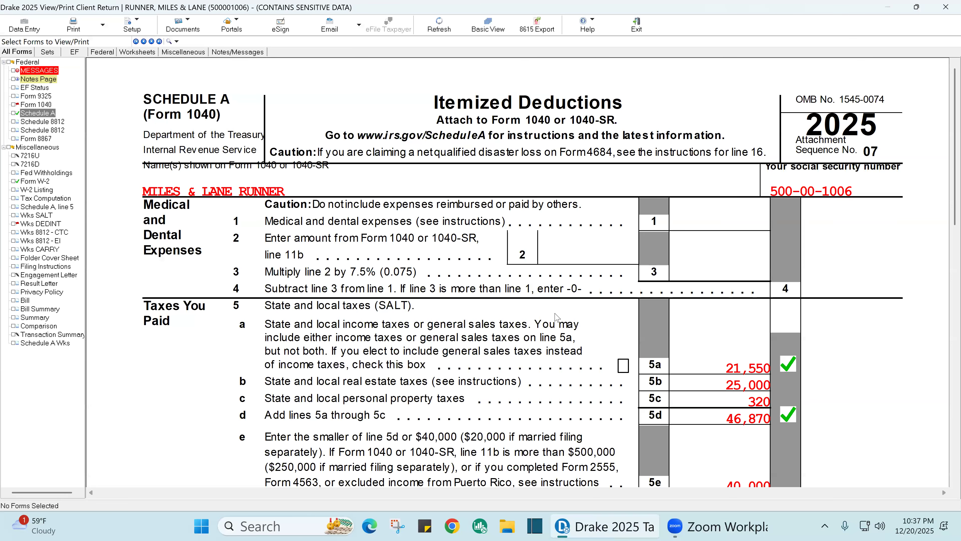
scroll(700, 341, down, 5)
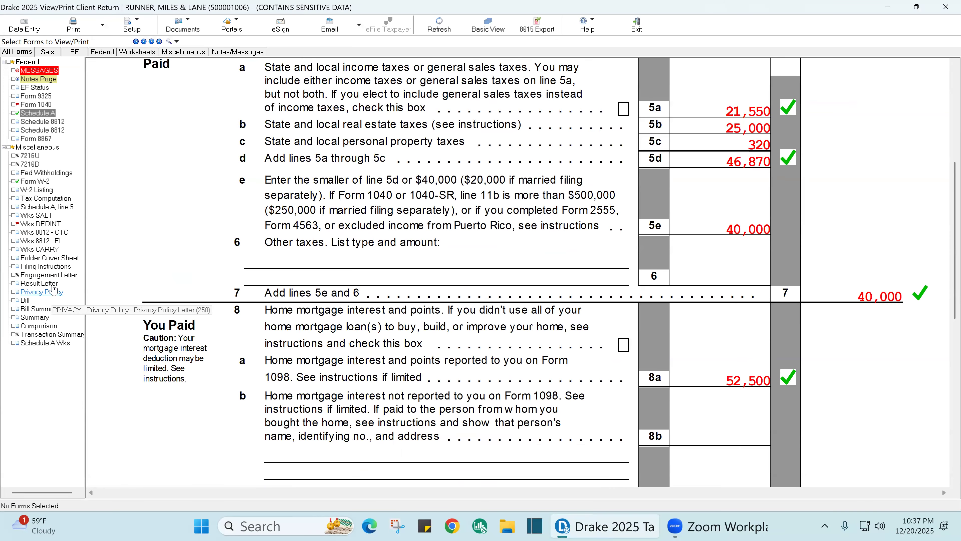
- Open the Wks DEDINT worksheet and examine the qualified loan limit and the deductible home mortgage interest calculation
click(41, 224)
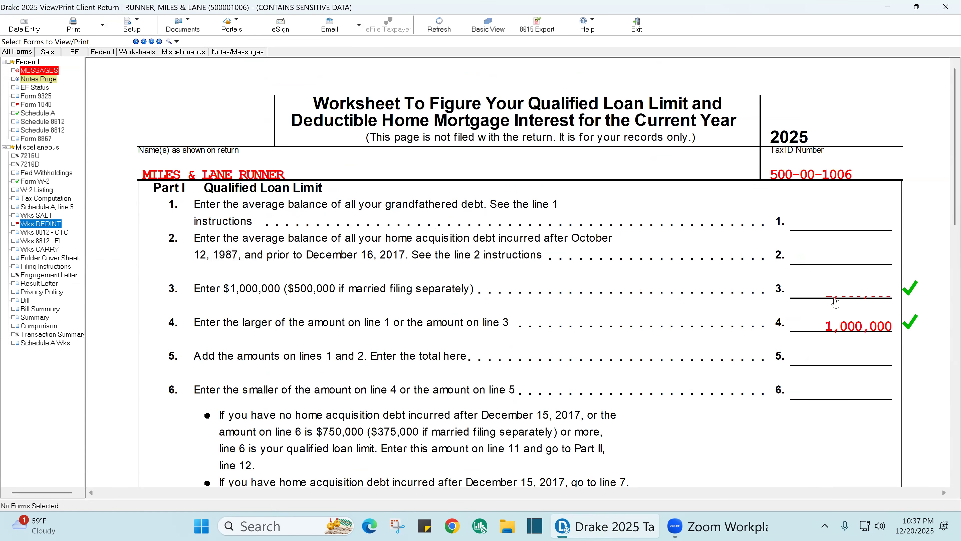
scroll(835, 302, down, 10)
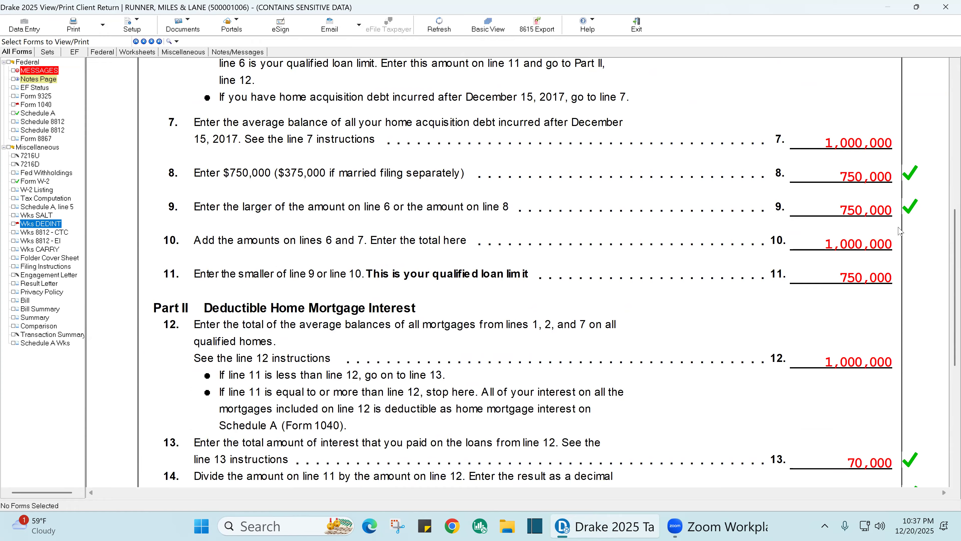
click(896, 183)
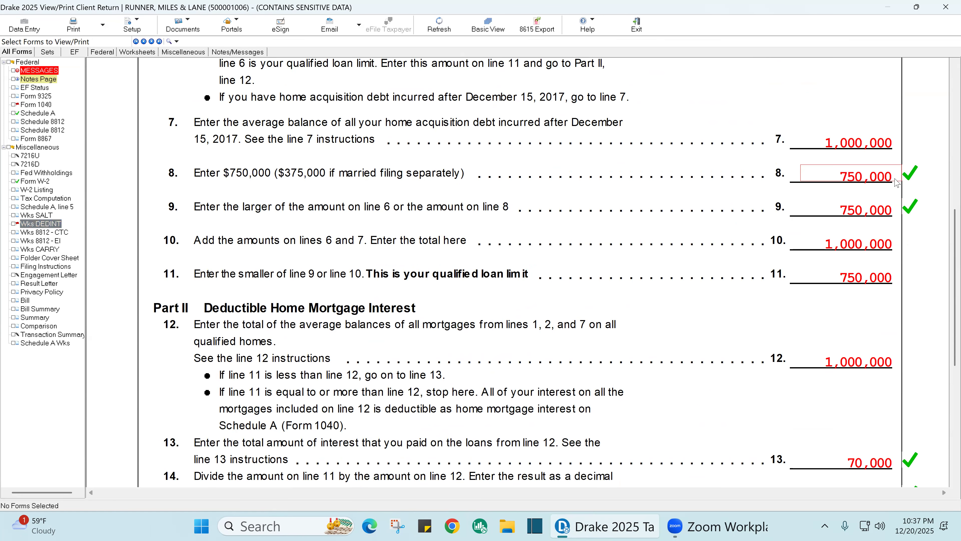
scroll(890, 309, down, 5)
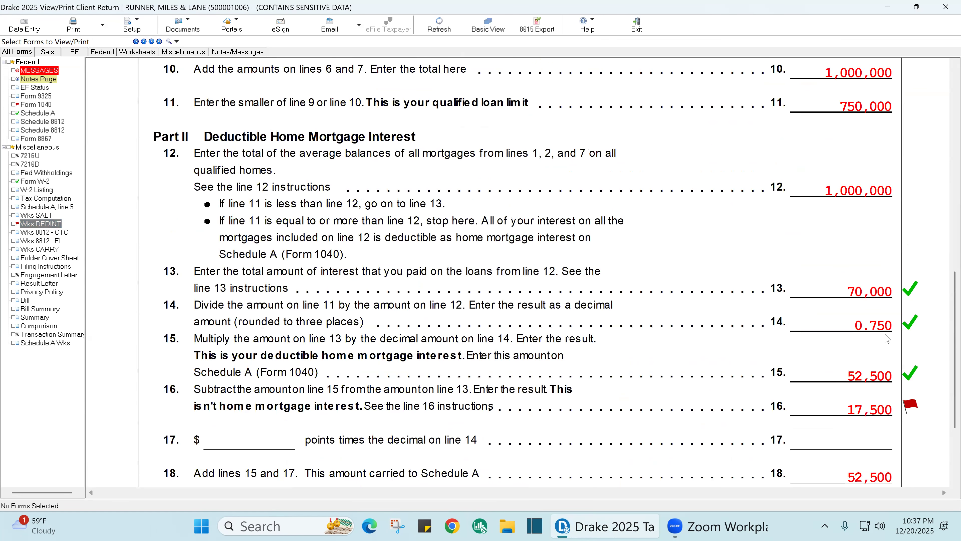